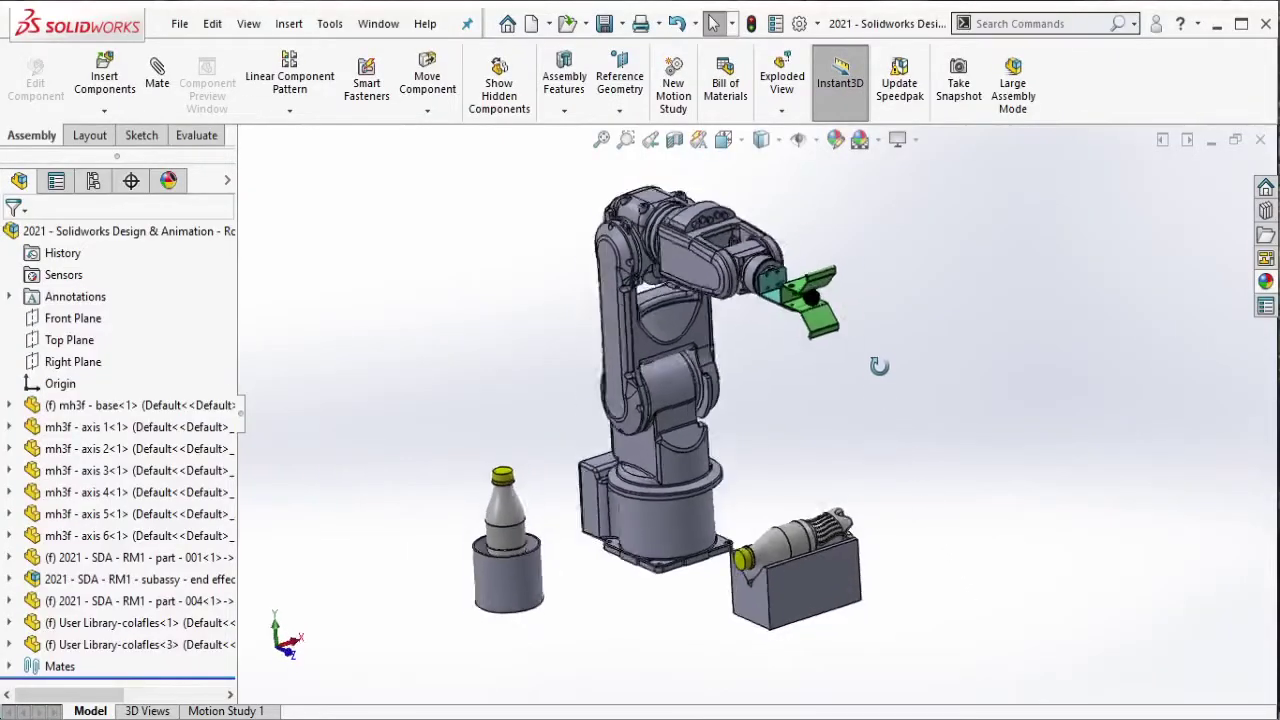
Step: Suppress the 'robot zero pos' mate folder to release the robot arm
{"action": "scroll", "coordinate": [660, 268], "scroll_direction": "down", "scroll_amount": 3}
{"action": "left_click", "coordinate": [598, 203]}
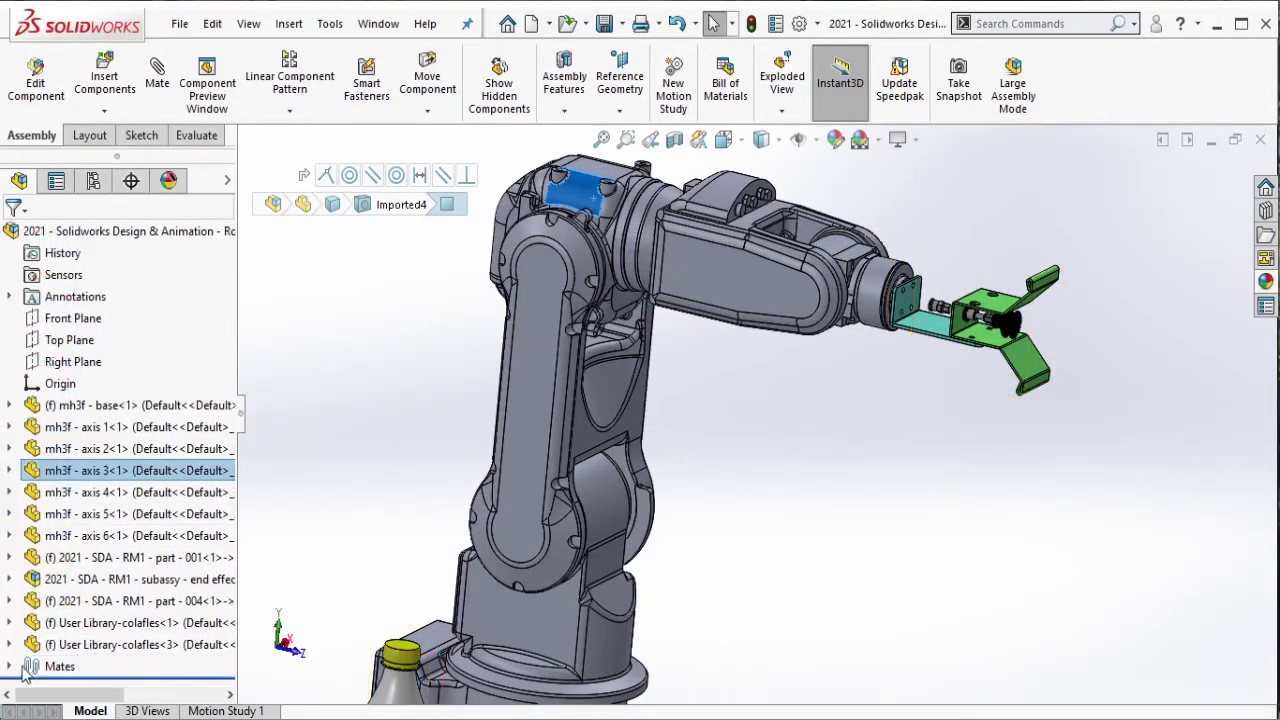
{"action": "scroll", "coordinate": [14, 673], "scroll_direction": "down", "scroll_amount": 1}
{"action": "left_click", "coordinate": [124, 648]}
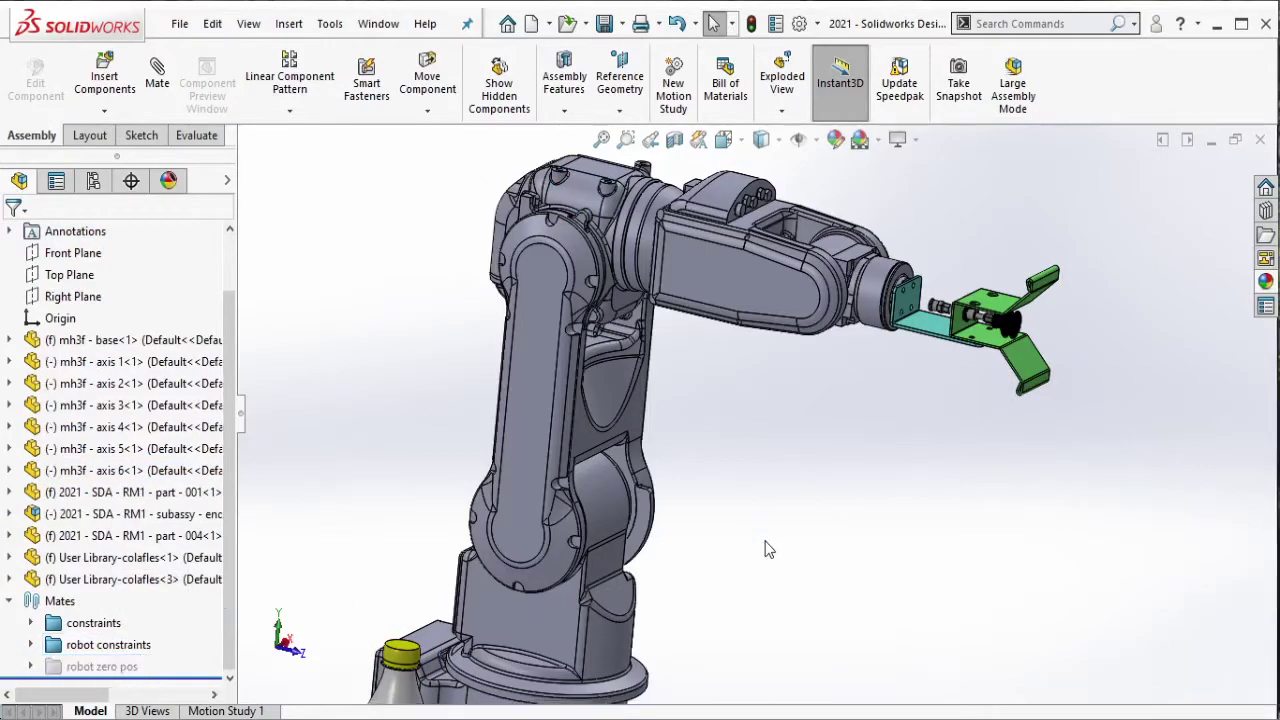
Step: Drag the axis 3 segment to rotate the upper arm into a new pose
{"action": "scroll", "coordinate": [765, 545], "scroll_direction": "up", "scroll_amount": 5}
{"action": "scroll", "coordinate": [730, 375], "scroll_direction": "down", "scroll_amount": 4}
{"action": "scroll", "coordinate": [665, 252], "scroll_direction": "down", "scroll_amount": 2}
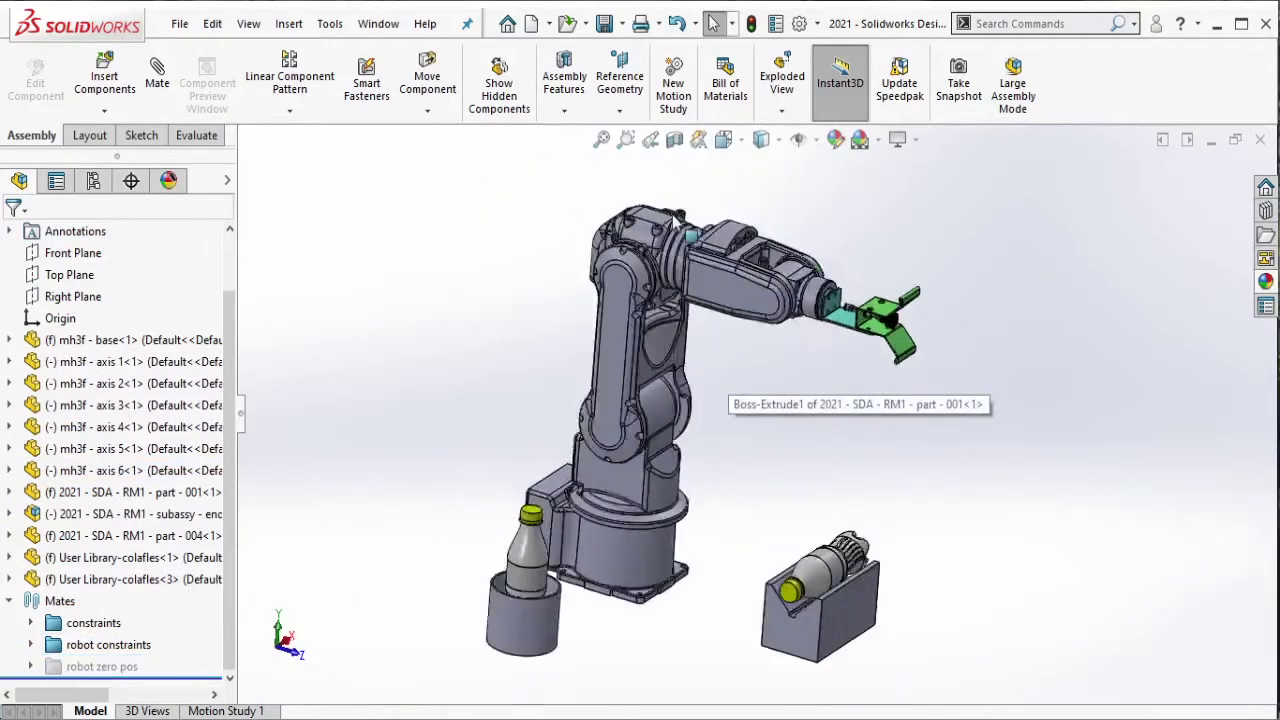
{"action": "scroll", "coordinate": [660, 250], "scroll_direction": "down", "scroll_amount": 2}
{"action": "left_click_drag", "start_coordinate": [645, 255], "coordinate": [700, 288]}
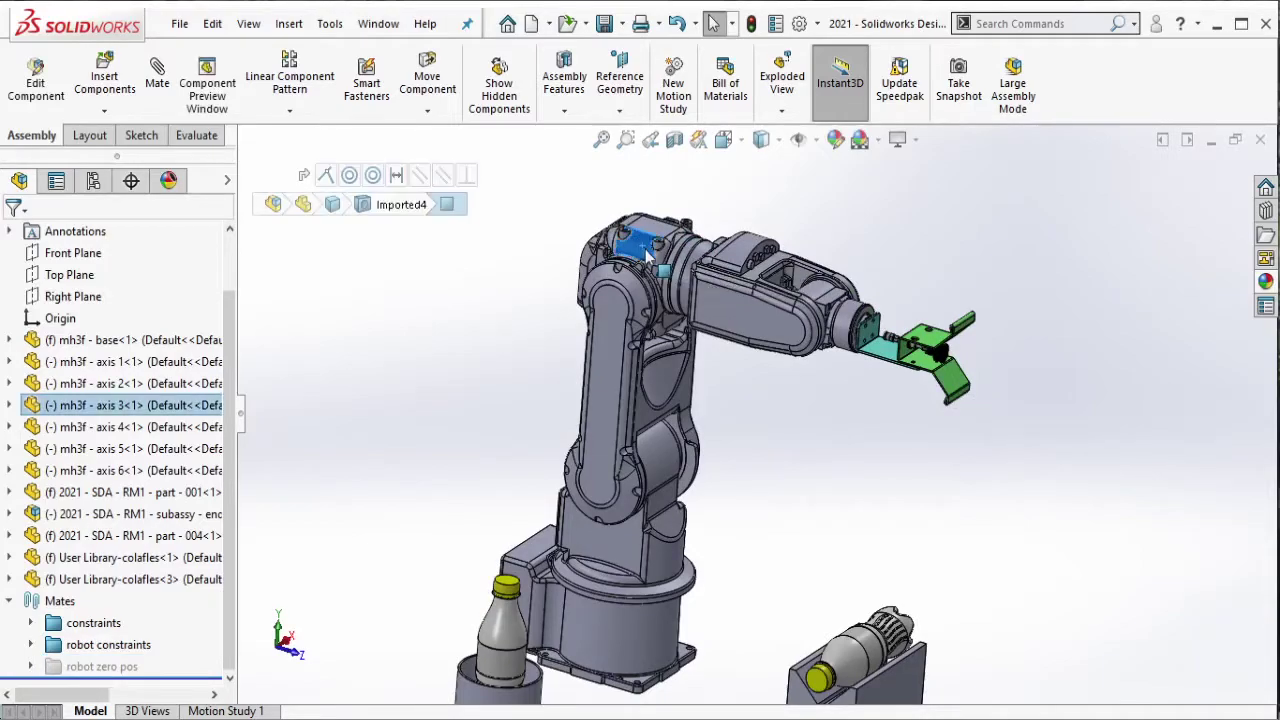
{"action": "key", "text": "Escape"}
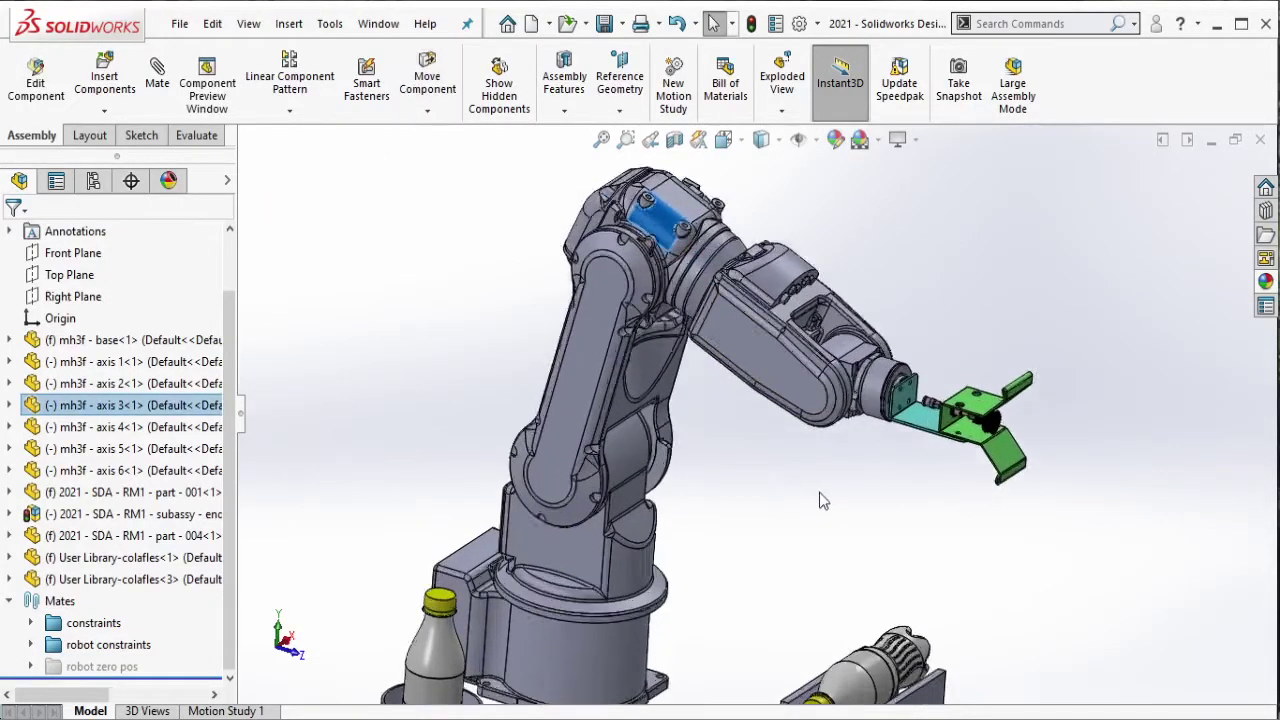
Step: Drag the axis 5 wrist so the green gripper tilts downward
{"action": "scroll", "coordinate": [819, 492], "scroll_direction": "down", "scroll_amount": 2}
{"action": "scroll", "coordinate": [855, 353], "scroll_direction": "down", "scroll_amount": 2}
{"action": "scroll", "coordinate": [845, 320], "scroll_direction": "down", "scroll_amount": 2}
{"action": "left_click", "coordinate": [840, 289]}
{"action": "left_click_drag", "start_coordinate": [840, 289], "coordinate": [872, 409]}
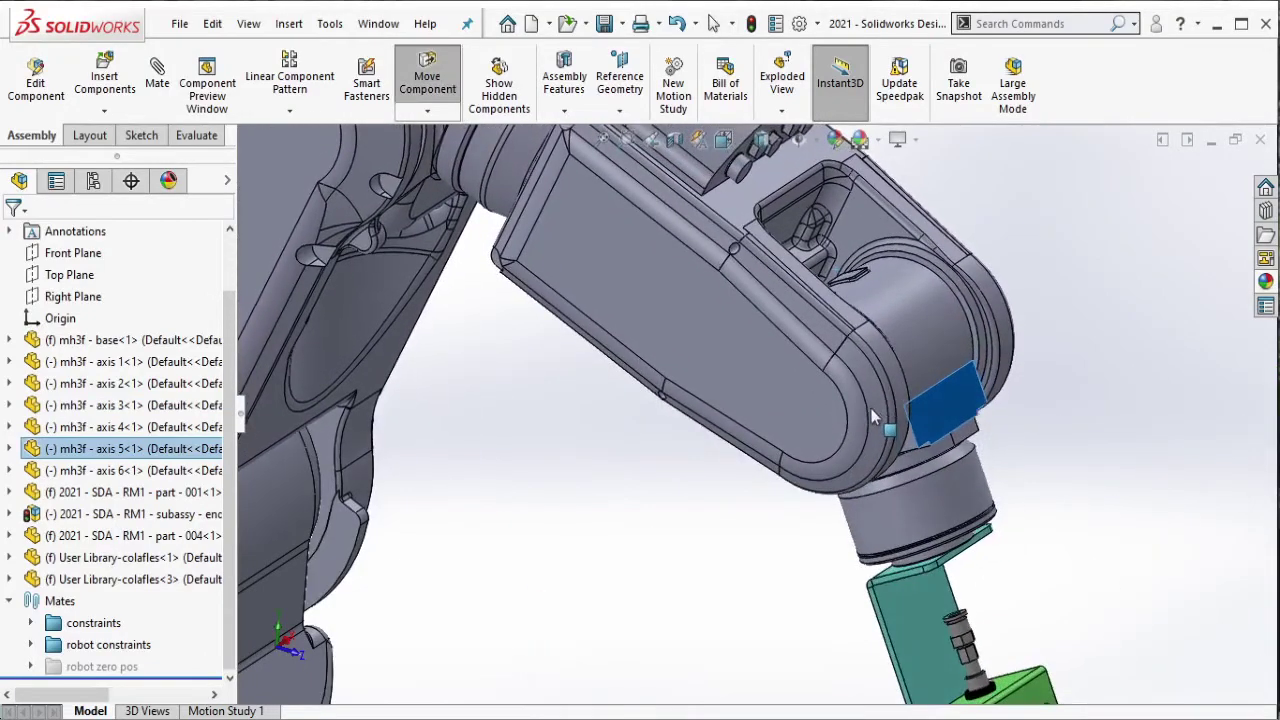
{"action": "key", "text": "Escape"}
Step: Select the suction buffer on the gripper
{"action": "scroll", "coordinate": [880, 500], "scroll_direction": "up", "scroll_amount": 5}
{"action": "scroll", "coordinate": [790, 470], "scroll_direction": "down", "scroll_amount": 2}
{"action": "scroll", "coordinate": [751, 293], "scroll_direction": "down", "scroll_amount": 3}
{"action": "scroll", "coordinate": [740, 300], "scroll_direction": "down", "scroll_amount": 3}
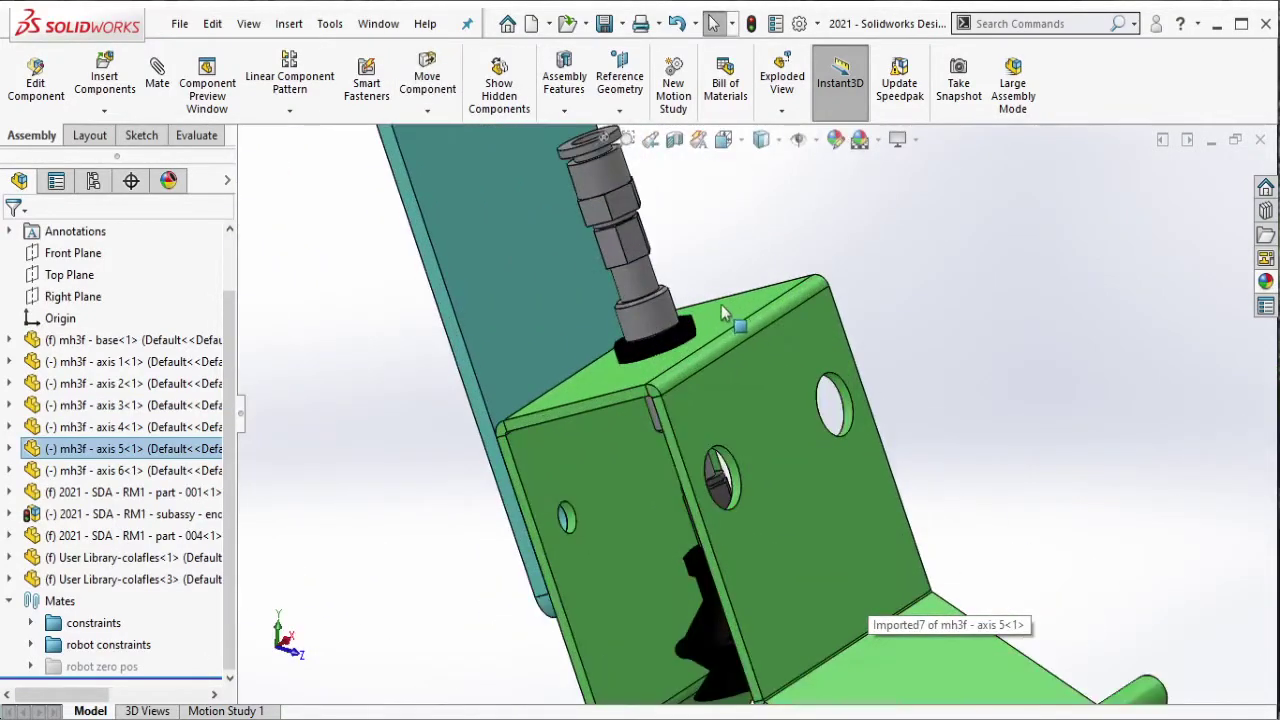
{"action": "left_click", "coordinate": [668, 330]}
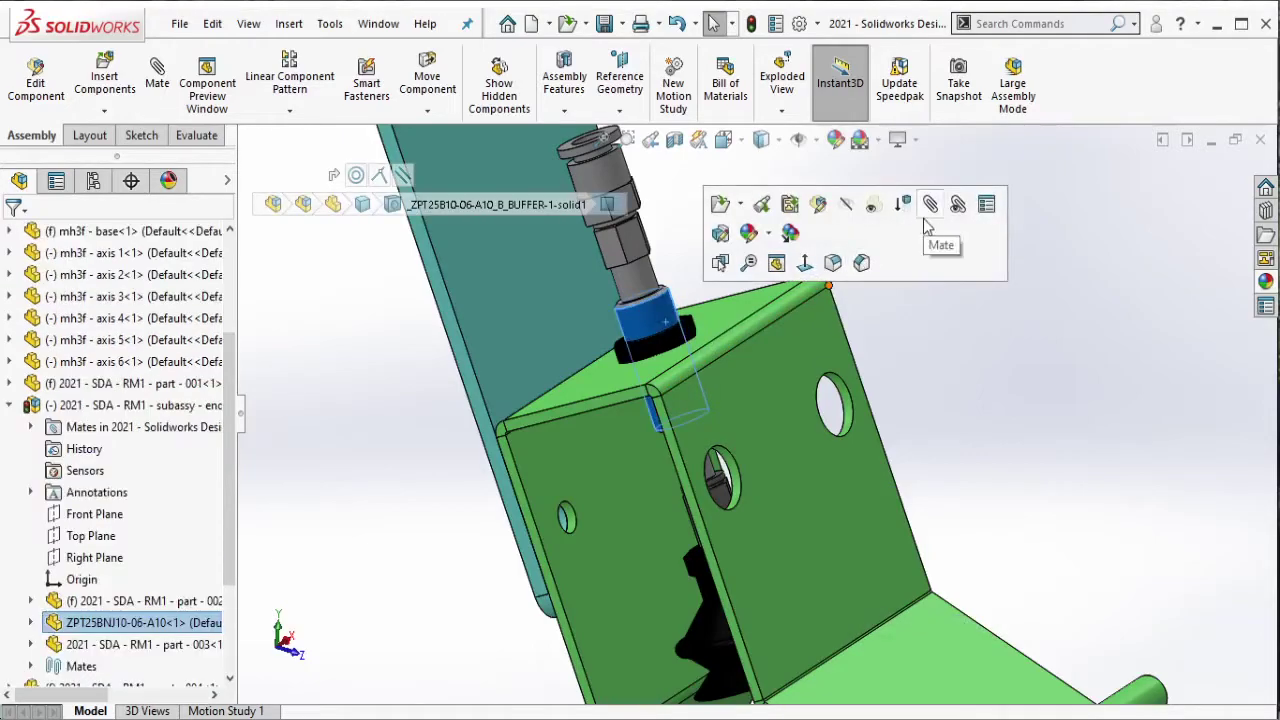
Step: Add a Concentric mate between the buffer face and the box's hole edge
{"action": "left_click", "coordinate": [810, 495]}
{"action": "scroll", "coordinate": [810, 495], "scroll_direction": "up", "scroll_amount": 4}
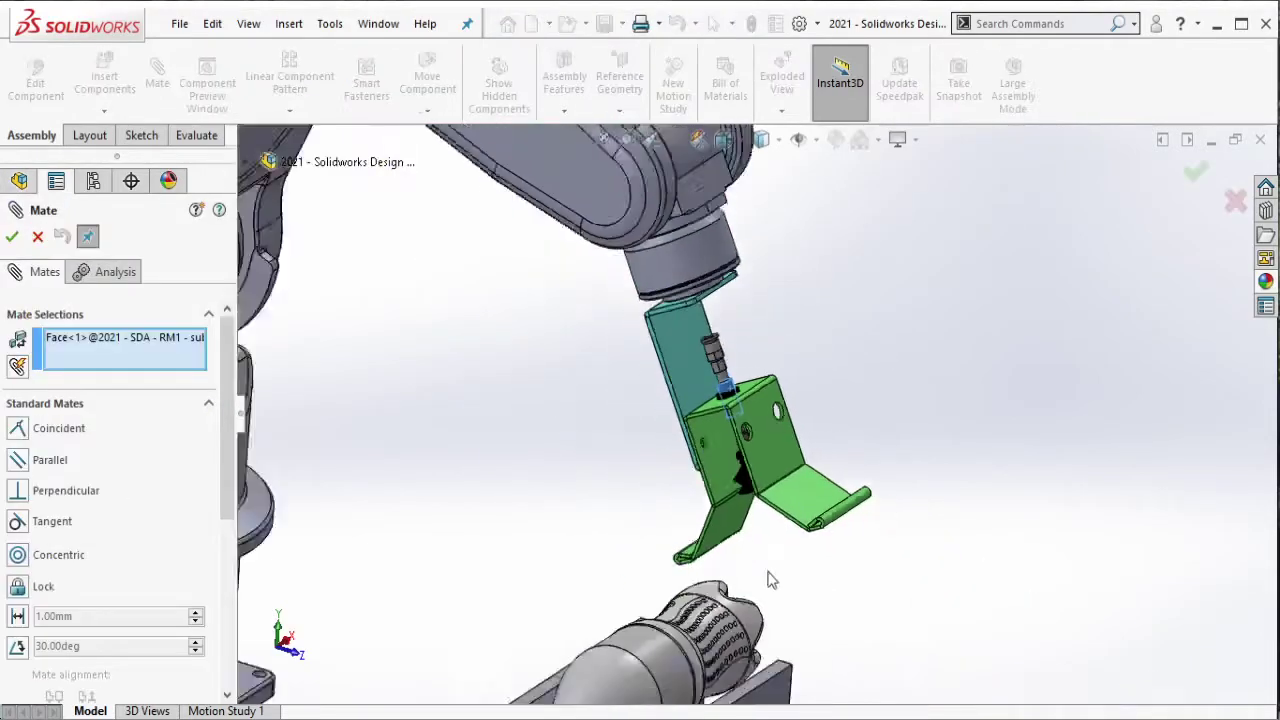
{"action": "scroll", "coordinate": [700, 610], "scroll_direction": "down", "scroll_amount": 2}
{"action": "scroll", "coordinate": [691, 608], "scroll_direction": "down", "scroll_amount": 3}
{"action": "scroll", "coordinate": [691, 608], "scroll_direction": "down", "scroll_amount": 2}
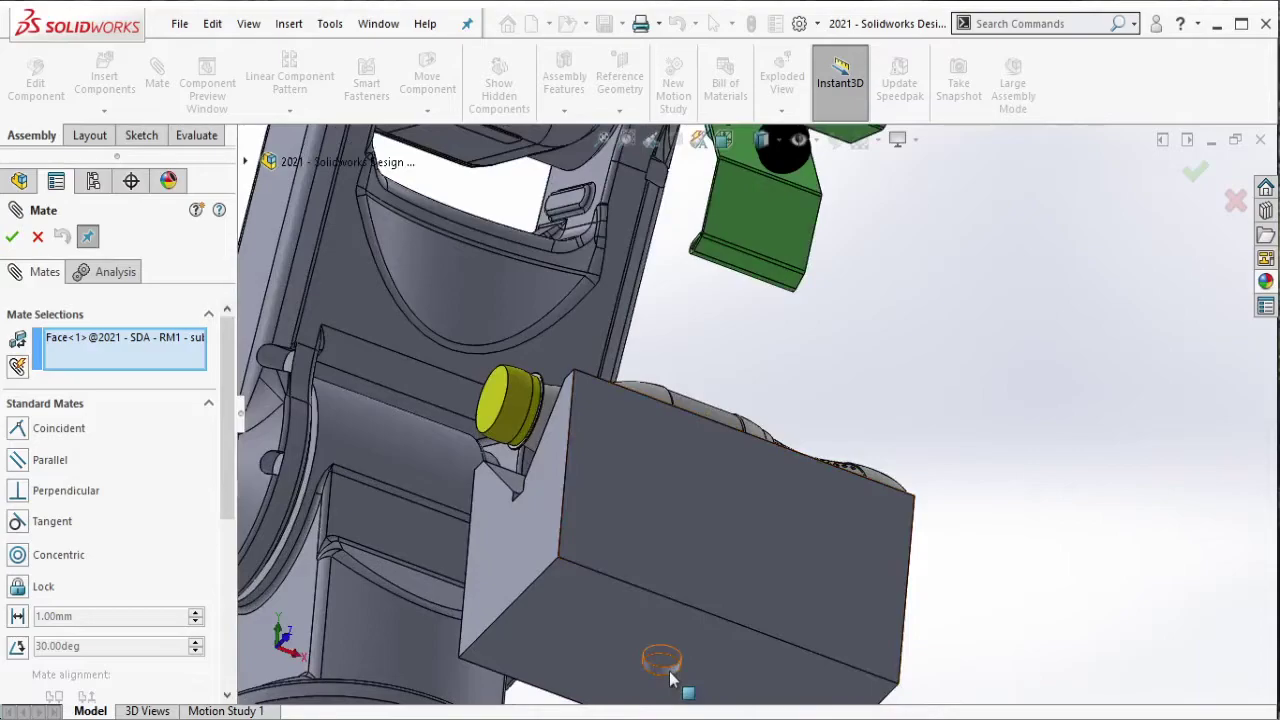
{"action": "left_click", "coordinate": [666, 666]}
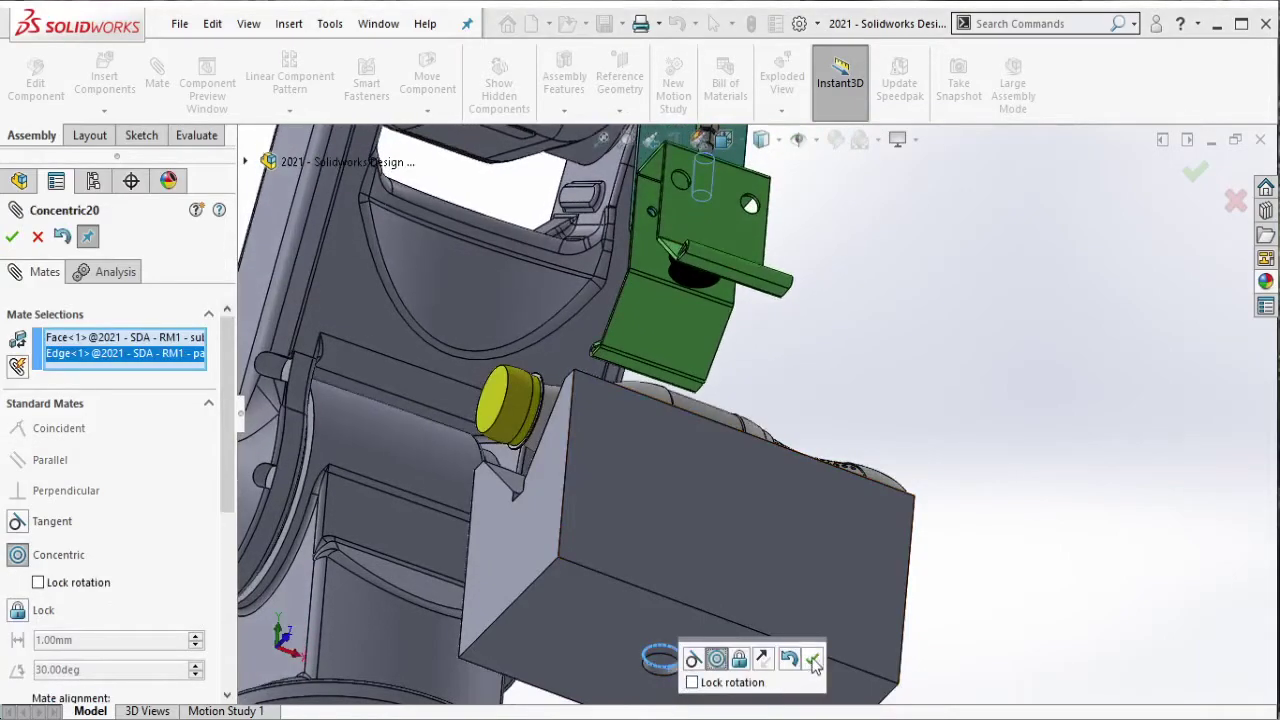
{"action": "left_click", "coordinate": [812, 658]}
Step: Add a Parallel mate between the green bracket face and the stand box face
{"action": "left_click", "coordinate": [726, 236]}
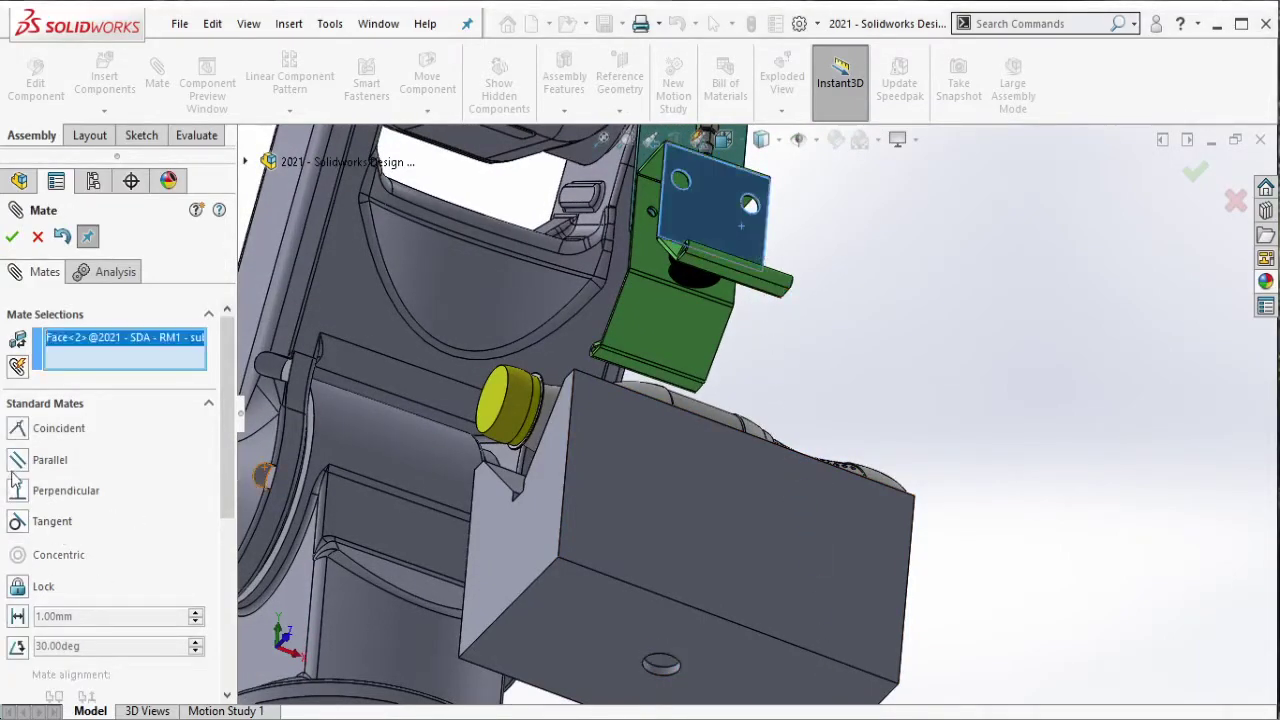
{"action": "left_click", "coordinate": [662, 487]}
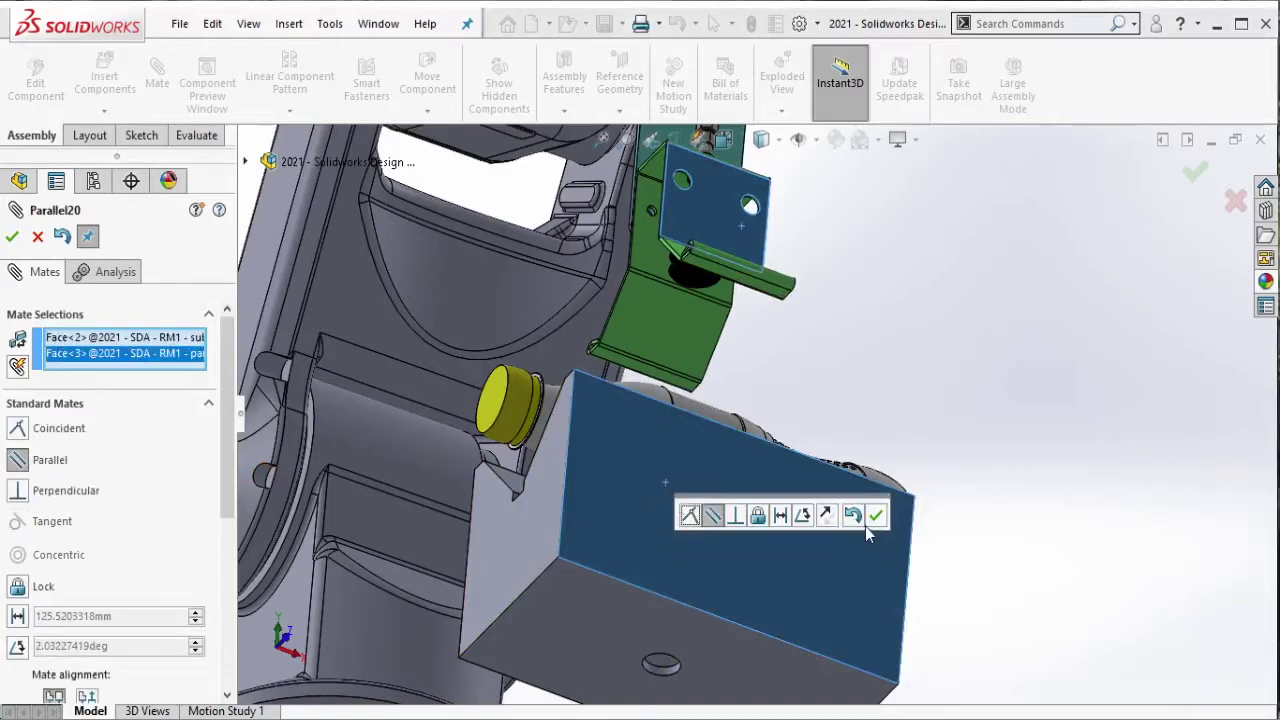
{"action": "left_click", "coordinate": [876, 516]}
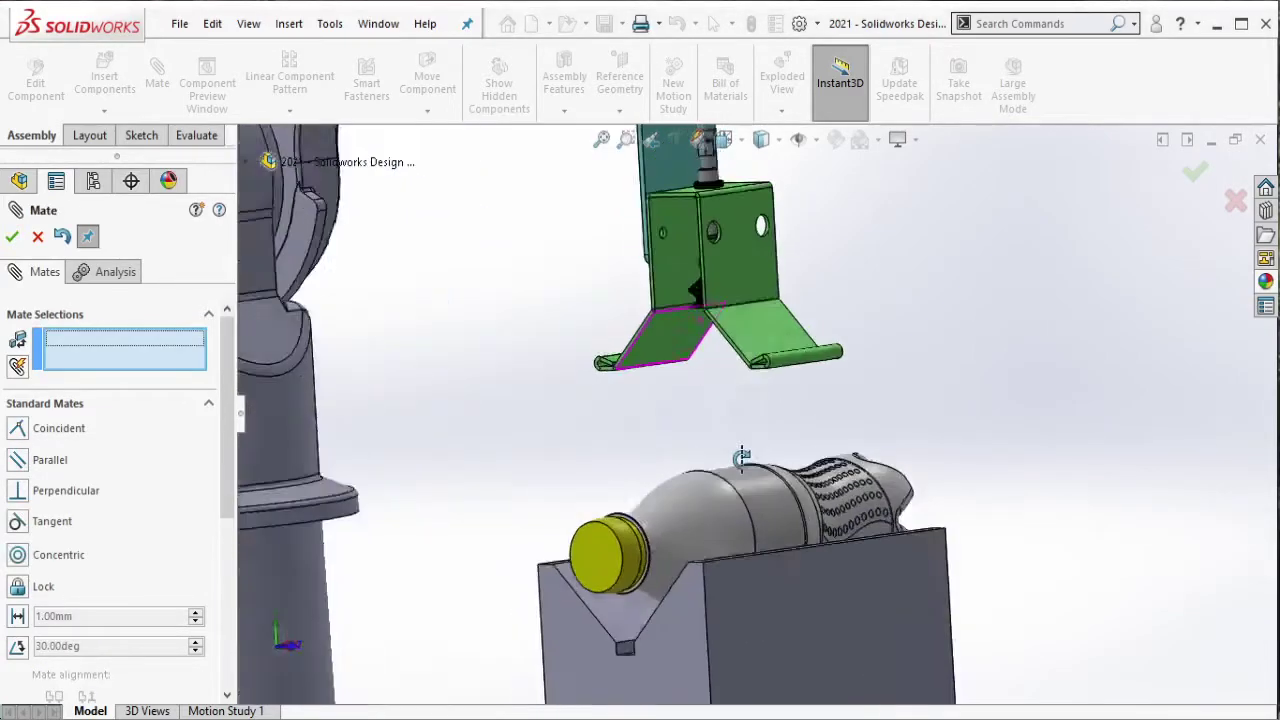
Step: Add a Tangent mate between the bracket face and the bottle, then close Mate
{"action": "scroll", "coordinate": [752, 495], "scroll_direction": "down", "scroll_amount": 5}
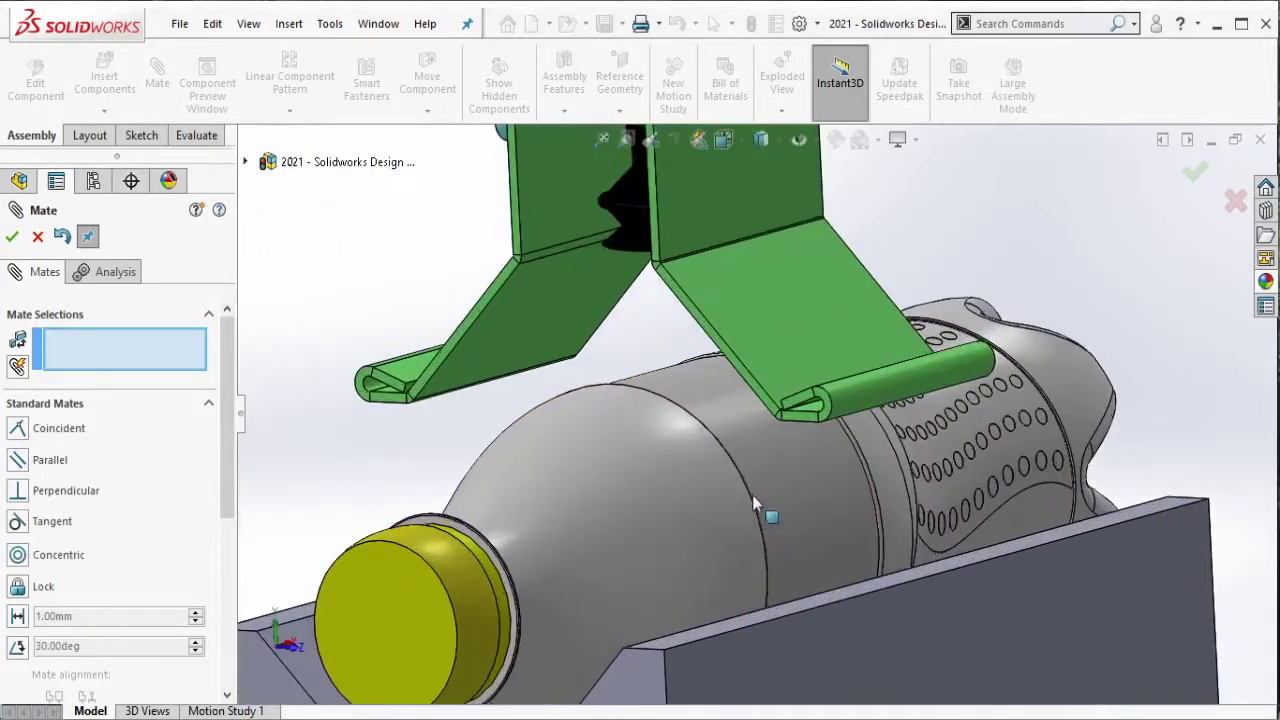
{"action": "scroll", "coordinate": [675, 460], "scroll_direction": "down", "scroll_amount": 3}
{"action": "scroll", "coordinate": [675, 460], "scroll_direction": "down", "scroll_amount": 2}
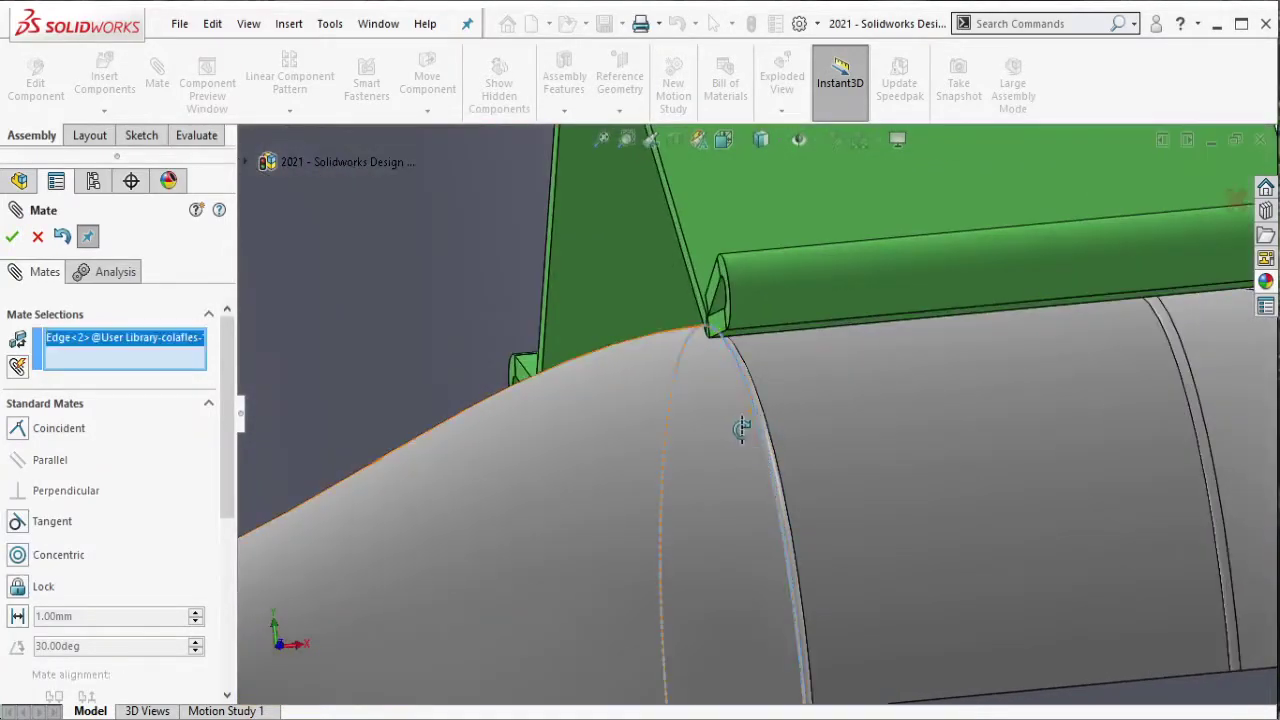
{"action": "middle_click_drag", "start_coordinate": [741, 428], "coordinate": [877, 417]}
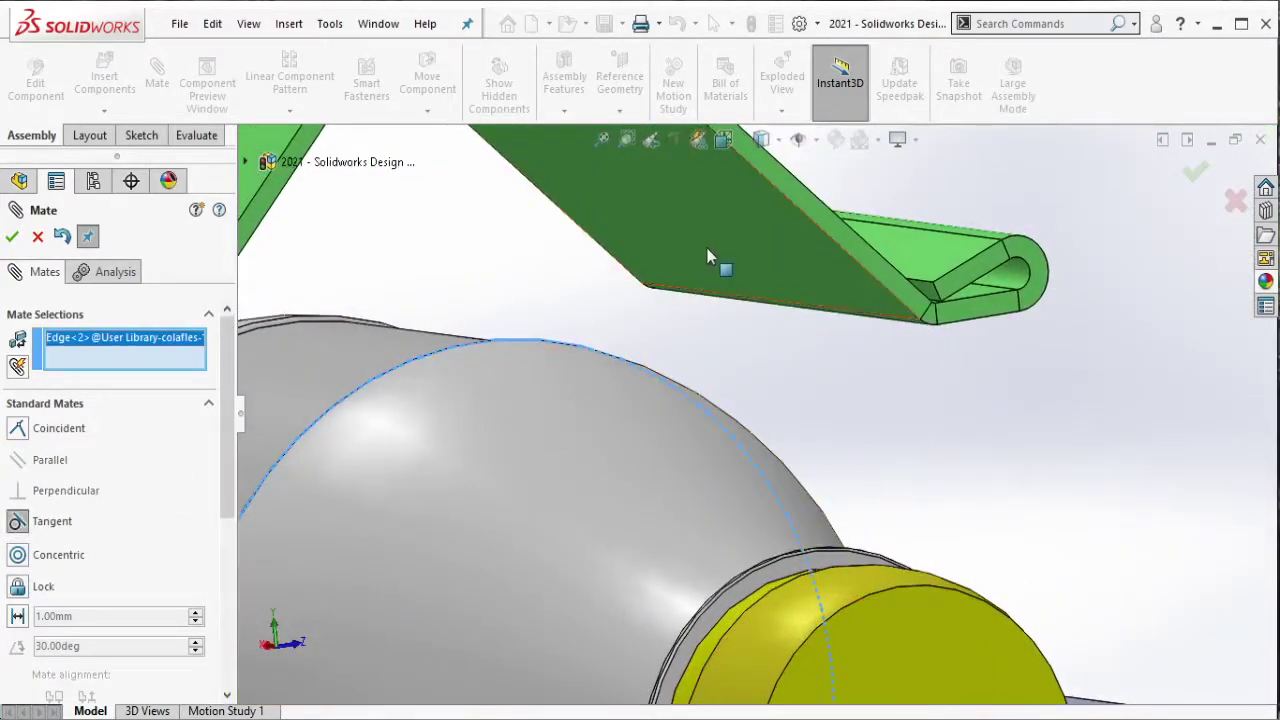
{"action": "left_click", "coordinate": [707, 256]}
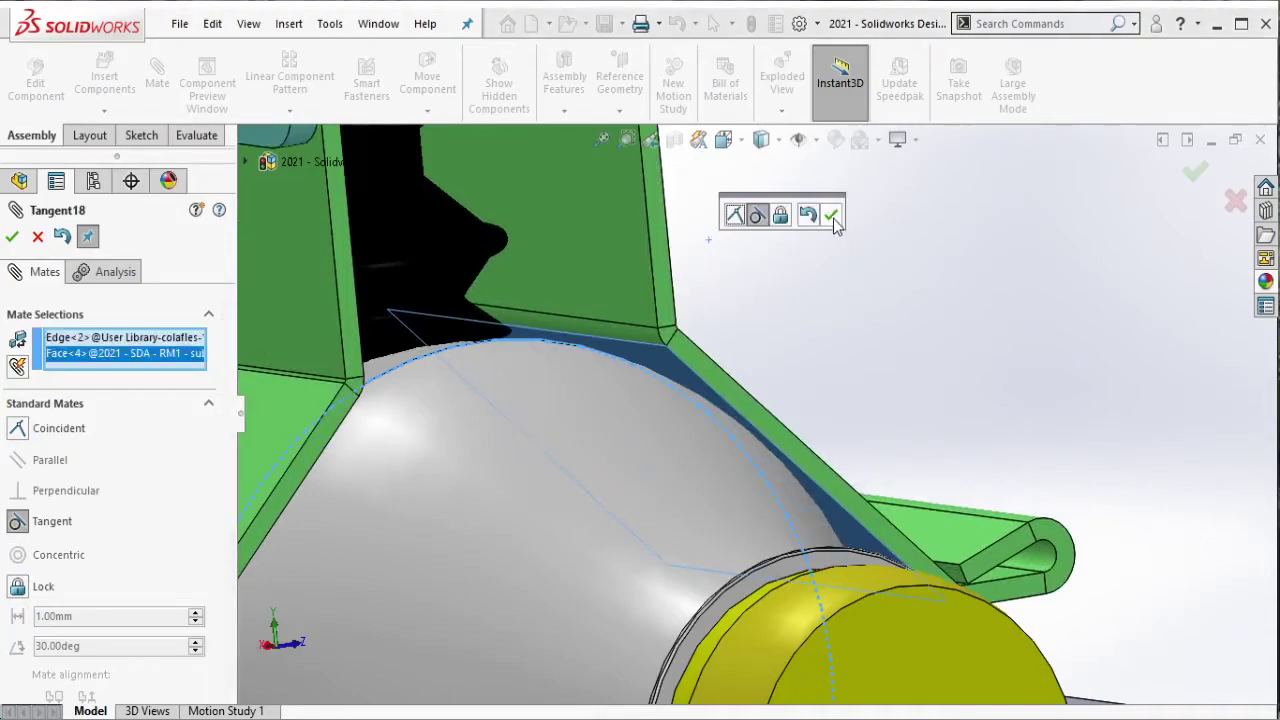
{"action": "left_click", "coordinate": [835, 222]}
{"action": "mouse_move", "coordinate": [835, 222]}
{"action": "middle_mouse_down"}
{"action": "mouse_move", "coordinate": [714, 396]}
{"action": "mouse_move", "coordinate": [733, 421]}
{"action": "middle_mouse_up"}
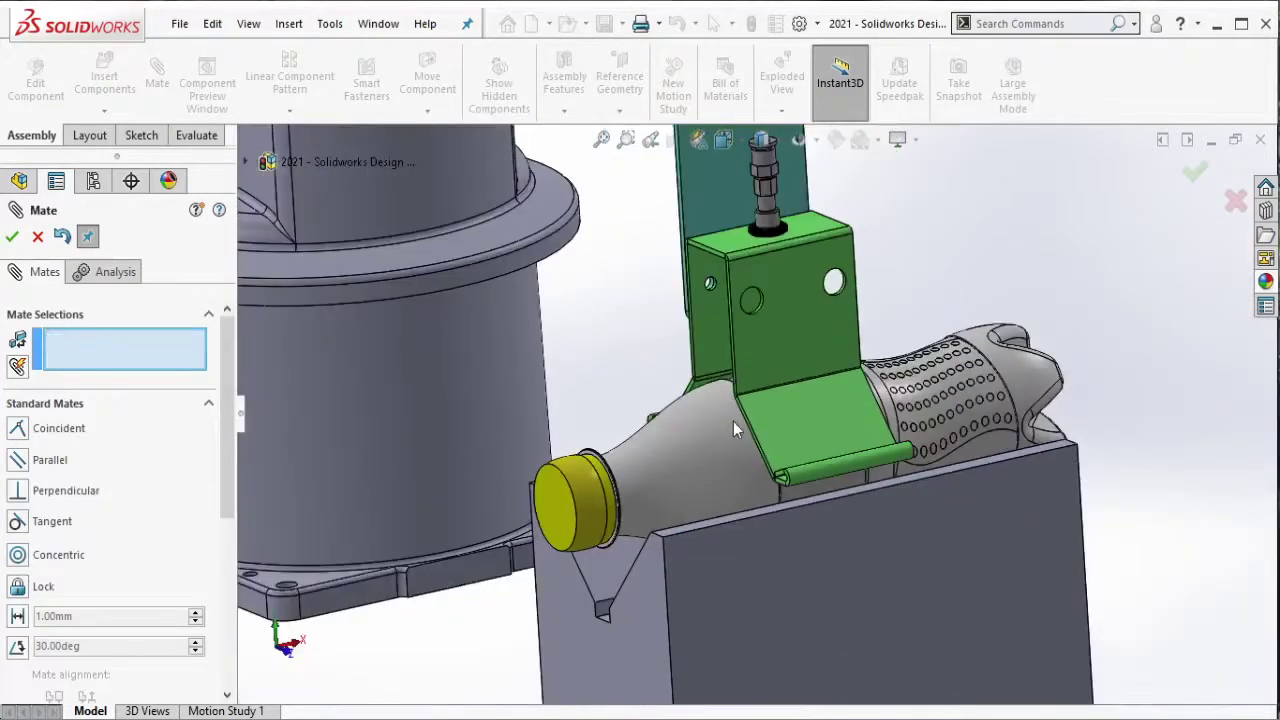
{"action": "scroll", "coordinate": [733, 428], "scroll_direction": "up", "scroll_amount": 3}
{"action": "scroll", "coordinate": [188, 664], "scroll_direction": "down", "scroll_amount": 3}
{"action": "scroll", "coordinate": [188, 664], "scroll_direction": "down", "scroll_amount": 5}
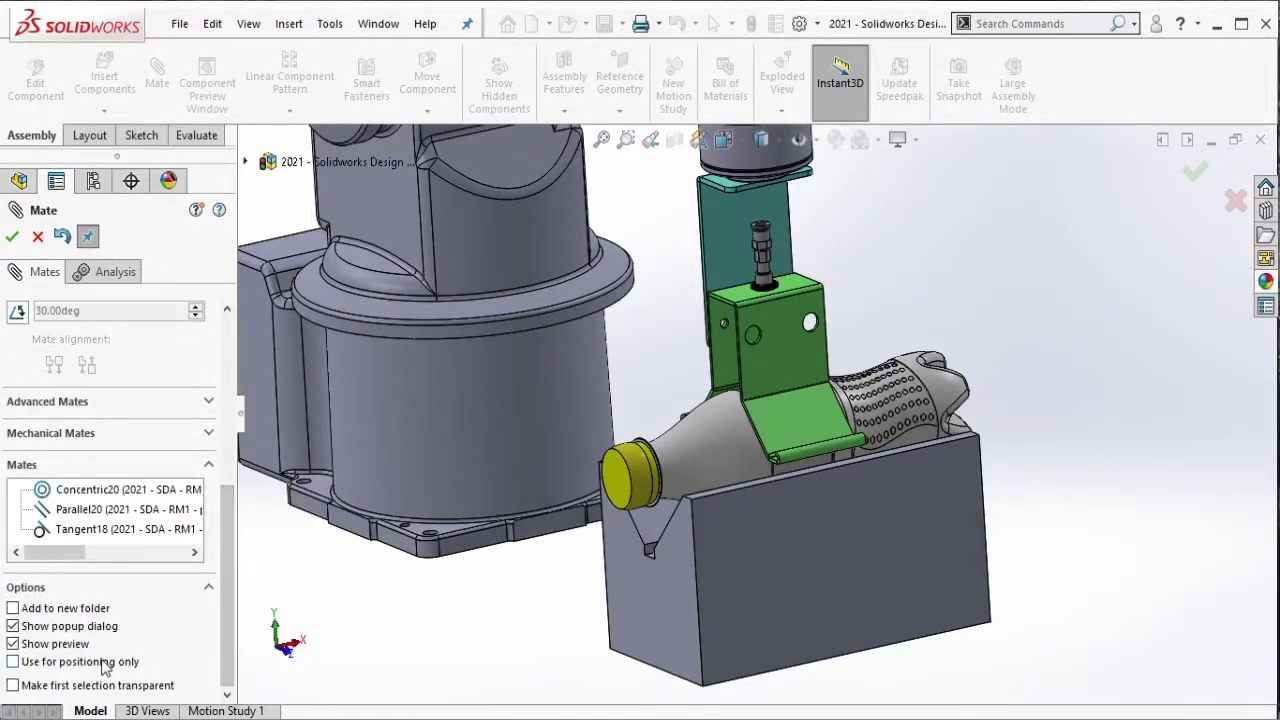
{"action": "left_click", "coordinate": [12, 237]}
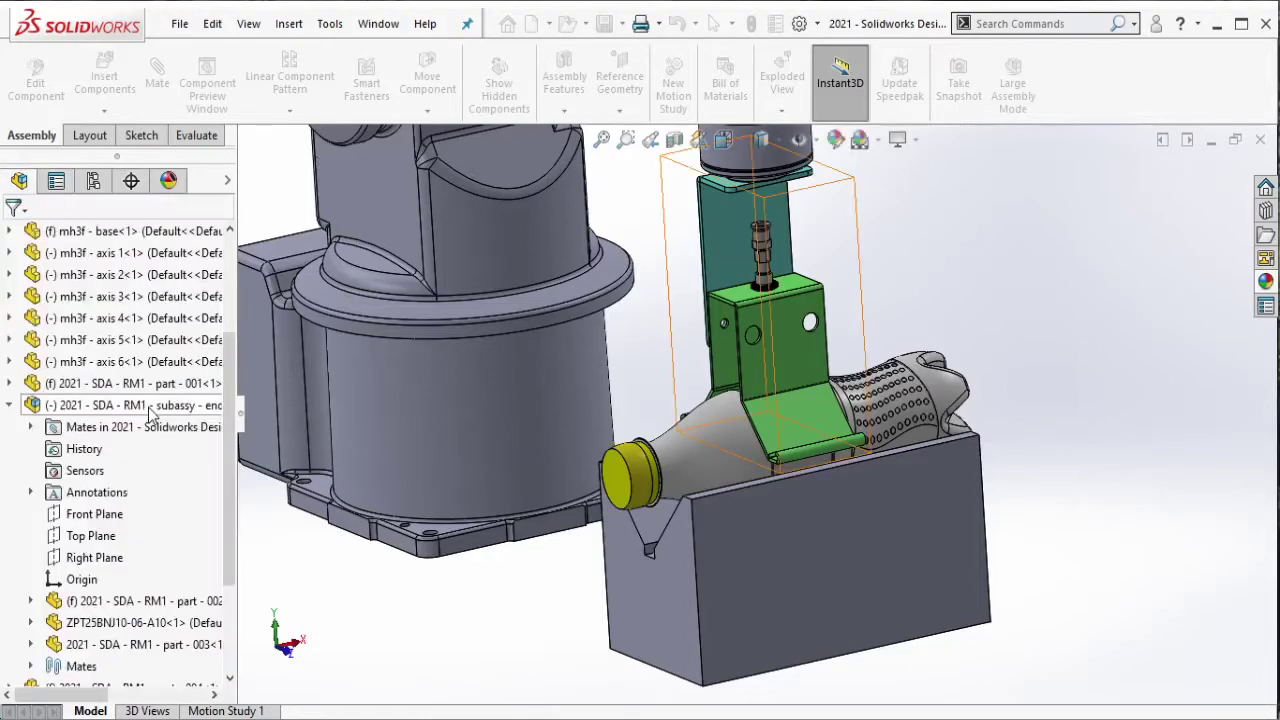
Step: Collapse the tree and fix the end-effector subassembly in place
{"action": "right_click", "coordinate": [163, 491]}
{"action": "left_click", "coordinate": [188, 503]}
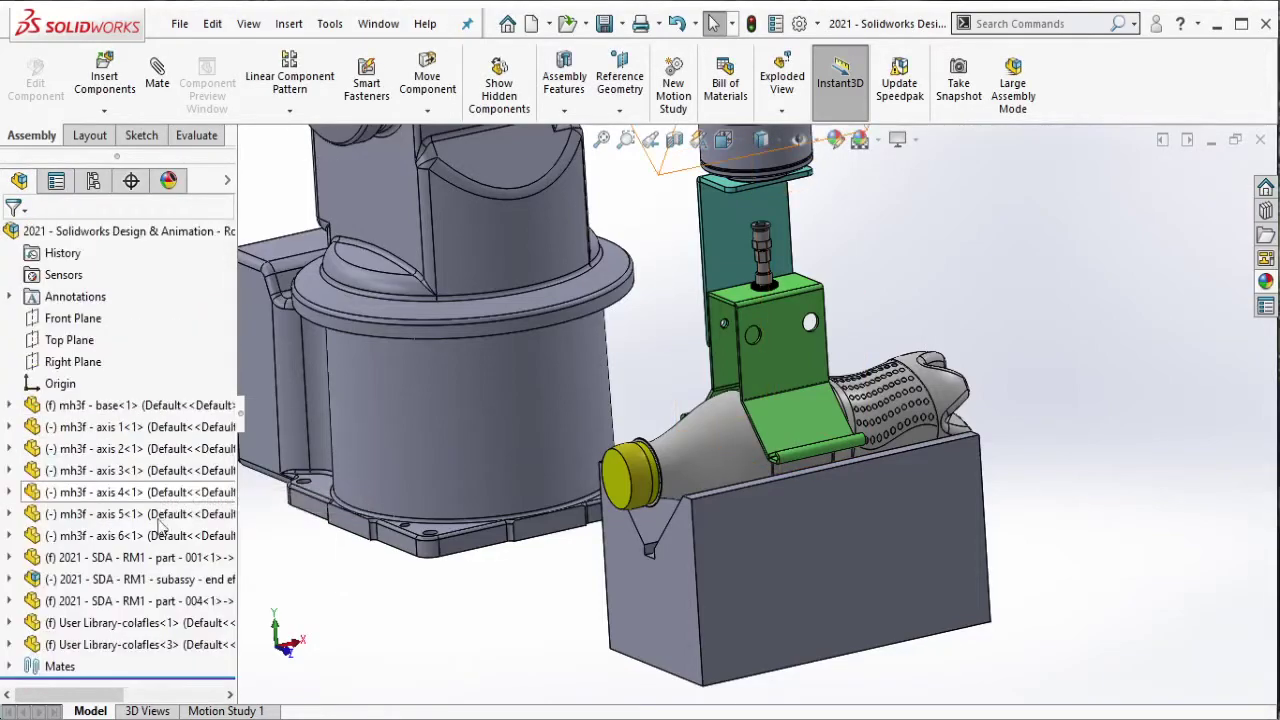
{"action": "left_click", "coordinate": [143, 579]}
{"action": "right_click", "coordinate": [143, 579]}
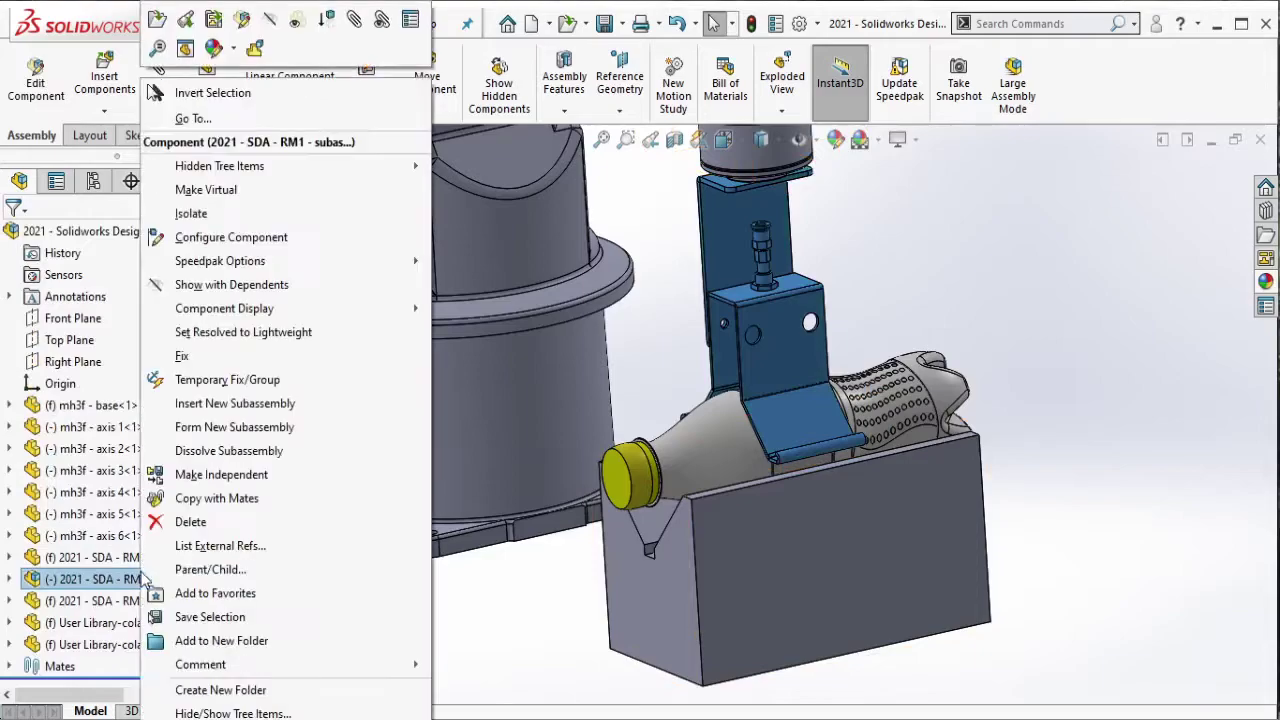
{"action": "left_click", "coordinate": [212, 357]}
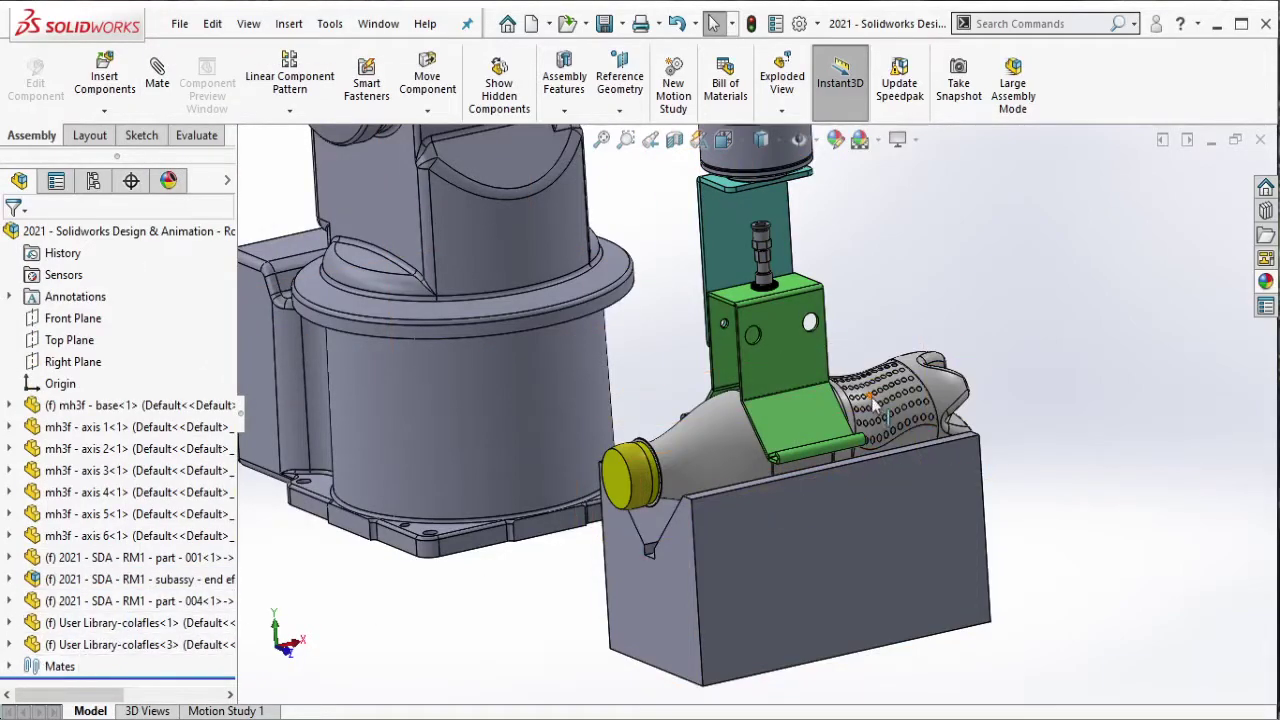
Step: Ctrl-drag a second bottle copy, colafles<4>, beside the stand and select its end boss
{"action": "middle_click_drag", "start_coordinate": [872, 400], "coordinate": [918, 388]}
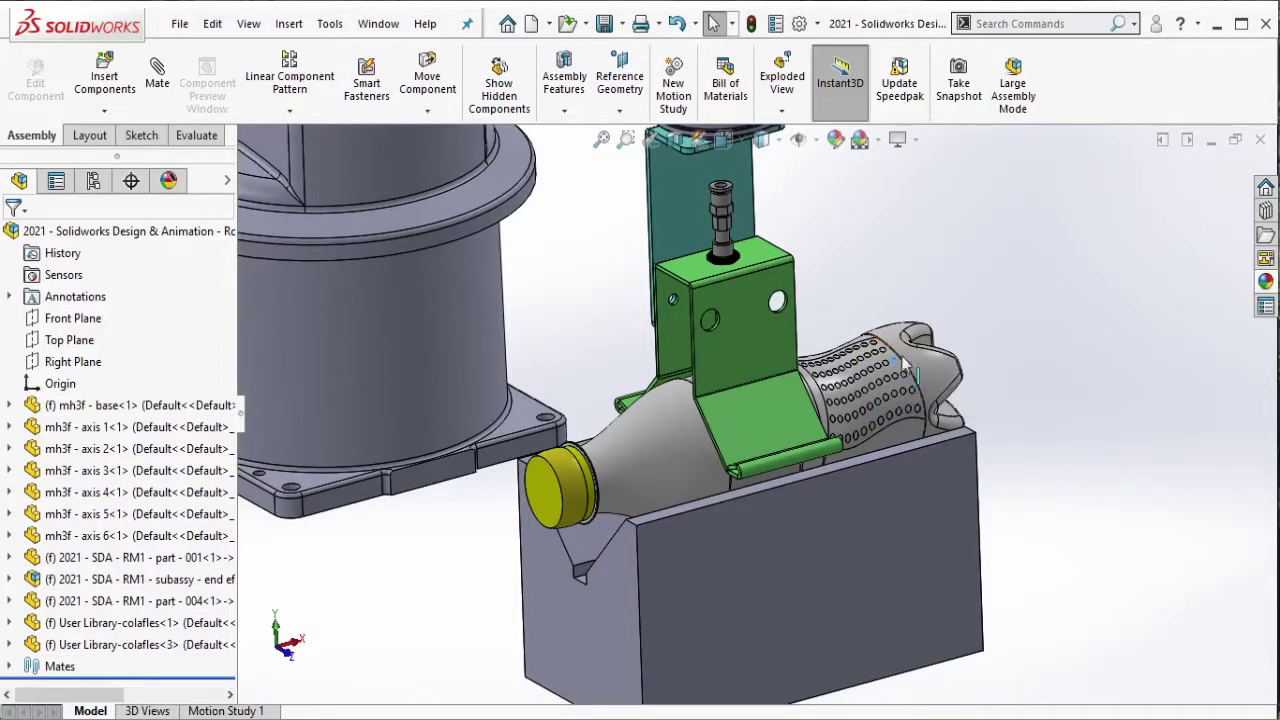
{"action": "left_click_drag", "start_coordinate": [905, 363], "coordinate": [933, 222], "text": "ctrl"}
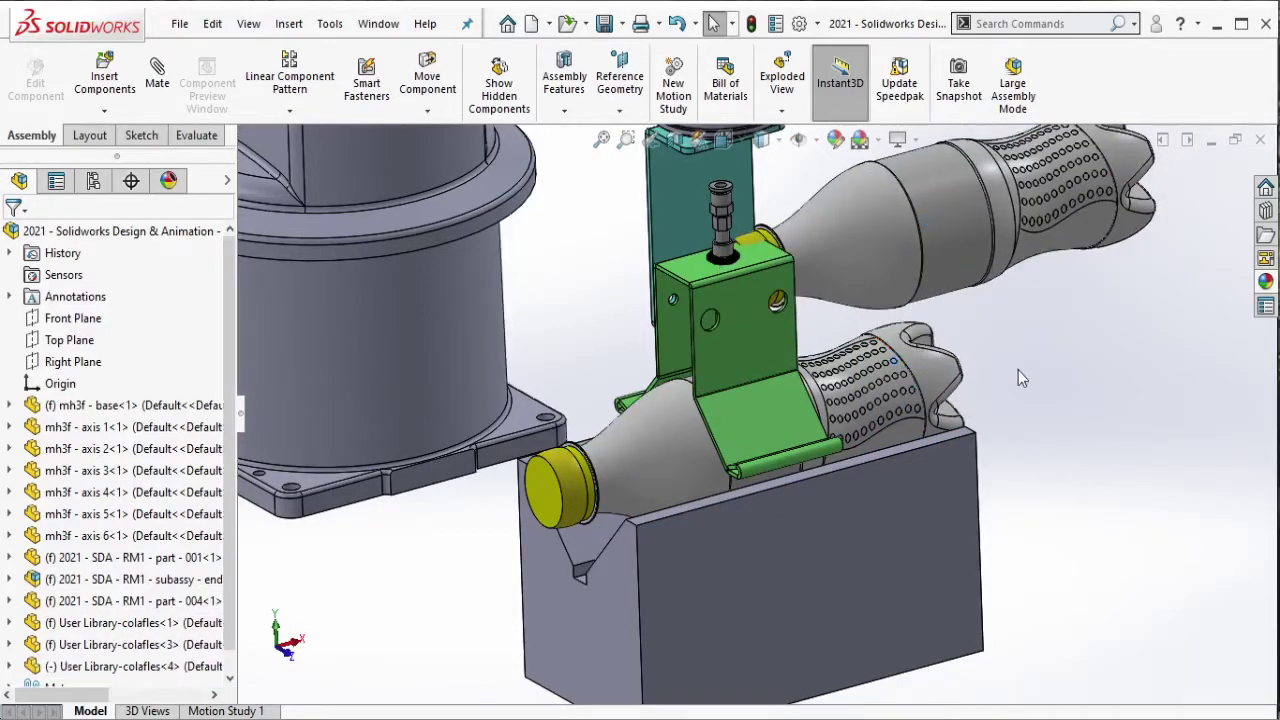
{"action": "middle_click_drag", "start_coordinate": [1018, 377], "coordinate": [1042, 234]}
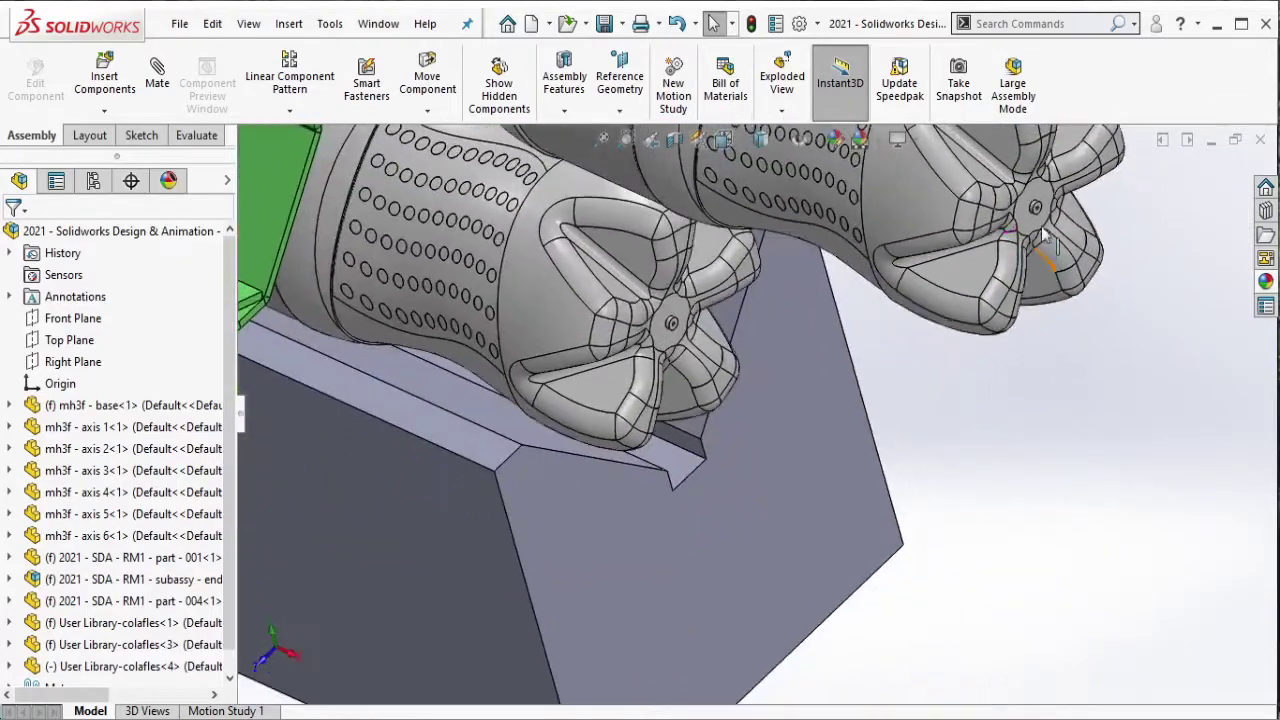
{"action": "scroll", "coordinate": [1043, 234], "scroll_direction": "down", "scroll_amount": 4}
{"action": "scroll", "coordinate": [892, 303], "scroll_direction": "down", "scroll_amount": 4}
{"action": "scroll", "coordinate": [822, 343], "scroll_direction": "down", "scroll_amount": 3}
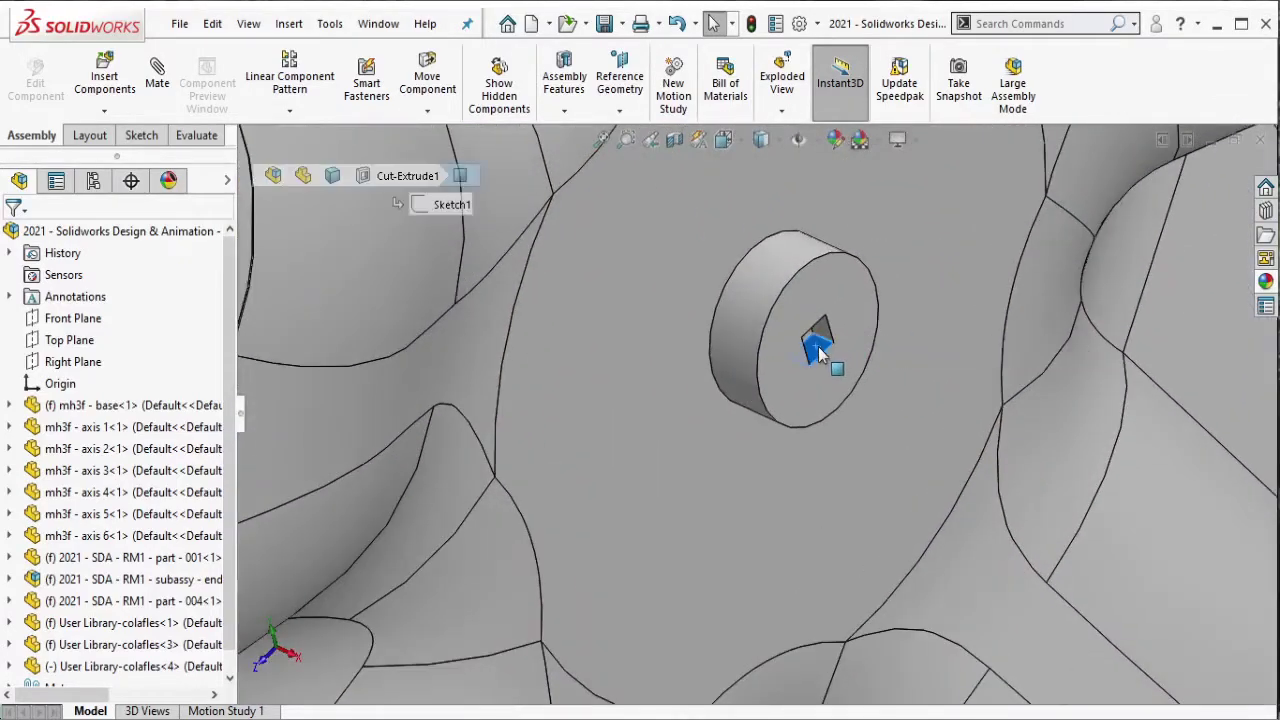
{"action": "left_click", "coordinate": [818, 350]}
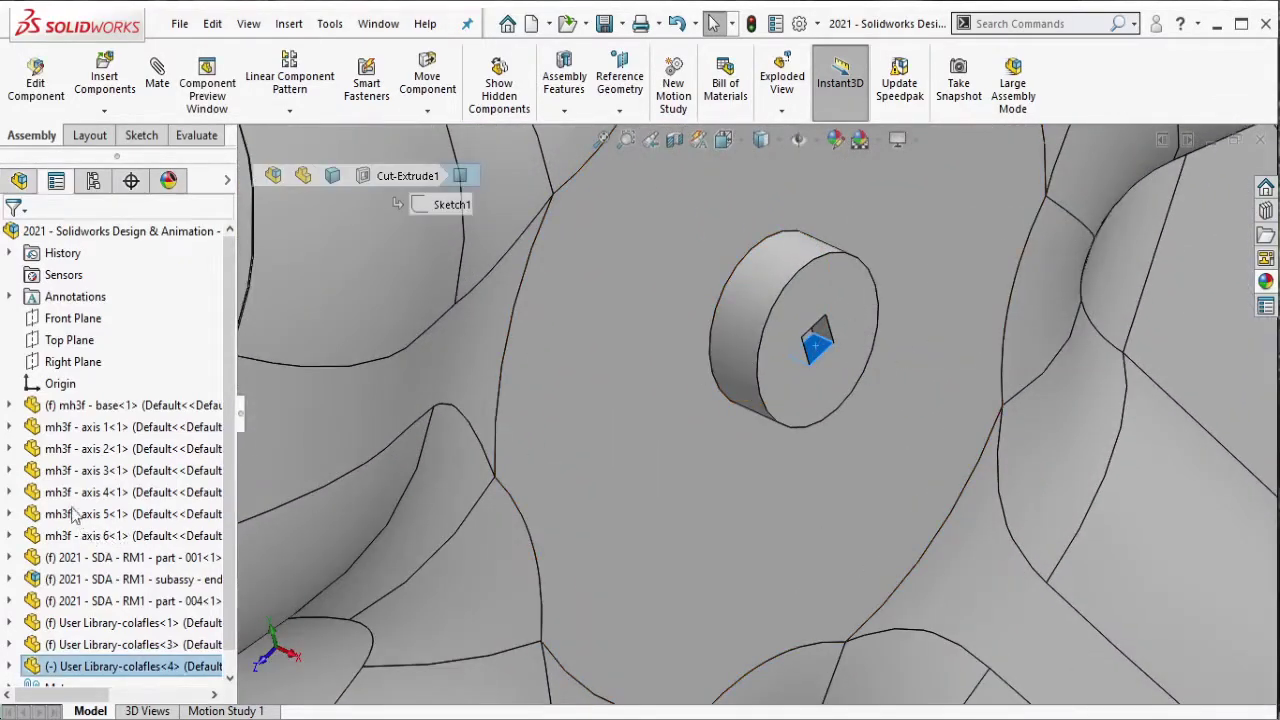
Step: Add a Parallel mate on the bottle's hub face
{"action": "scroll", "coordinate": [578, 518], "scroll_direction": "up", "scroll_amount": 3}
{"action": "scroll", "coordinate": [578, 560], "scroll_direction": "up", "scroll_amount": 3}
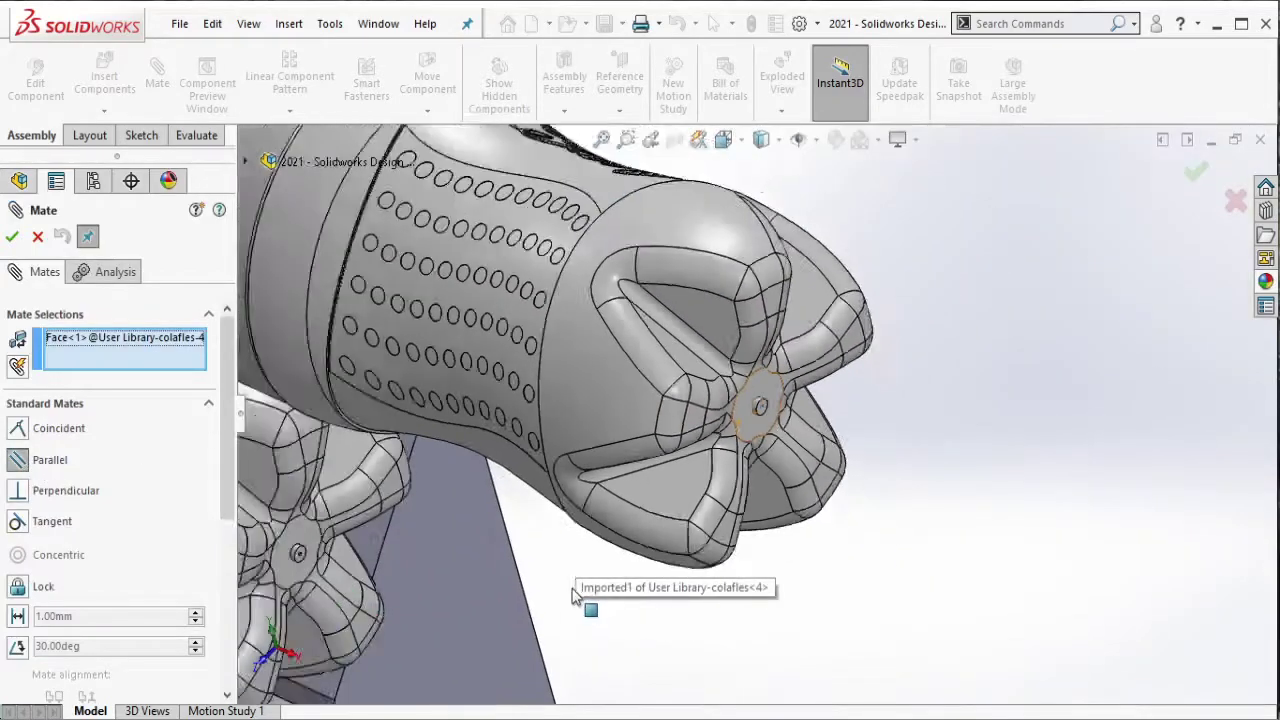
{"action": "scroll", "coordinate": [540, 400], "scroll_direction": "down", "scroll_amount": 3}
{"action": "scroll", "coordinate": [538, 335], "scroll_direction": "down", "scroll_amount": 3}
{"action": "scroll", "coordinate": [538, 335], "scroll_direction": "down", "scroll_amount": 3}
{"action": "scroll", "coordinate": [514, 400], "scroll_direction": "down", "scroll_amount": 2}
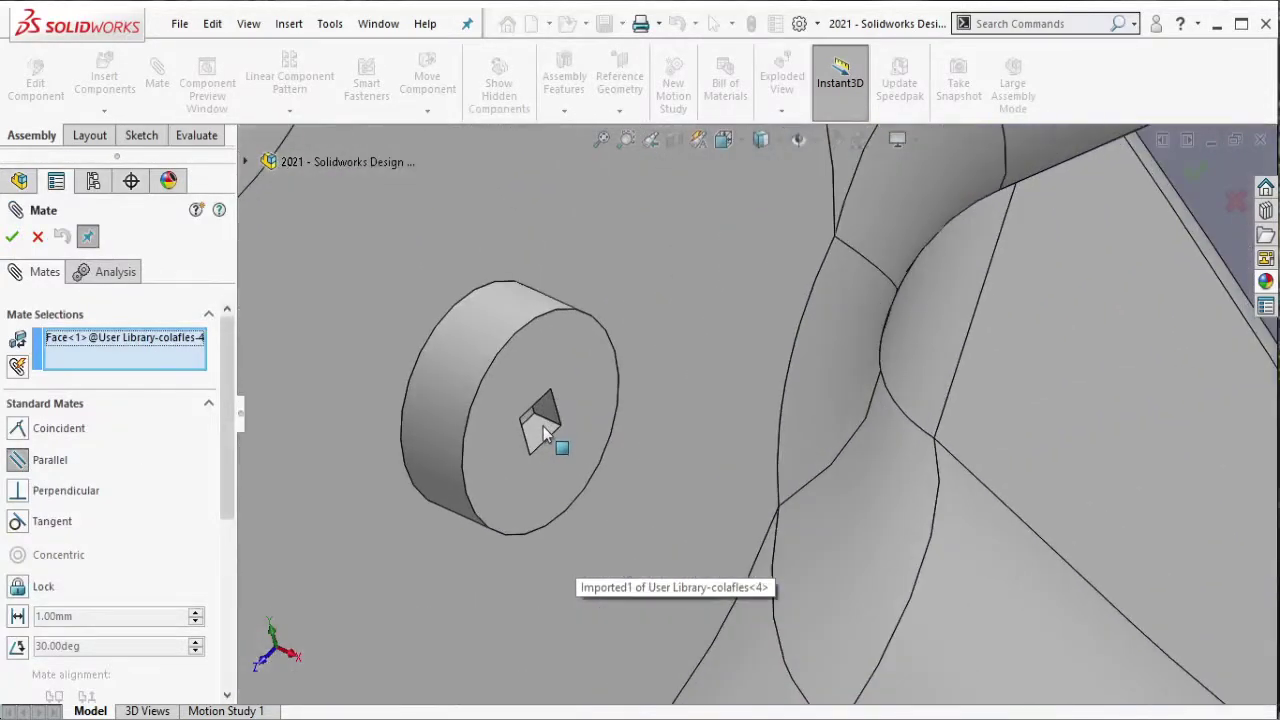
{"action": "left_click", "coordinate": [531, 429]}
{"action": "left_click", "coordinate": [603, 472]}
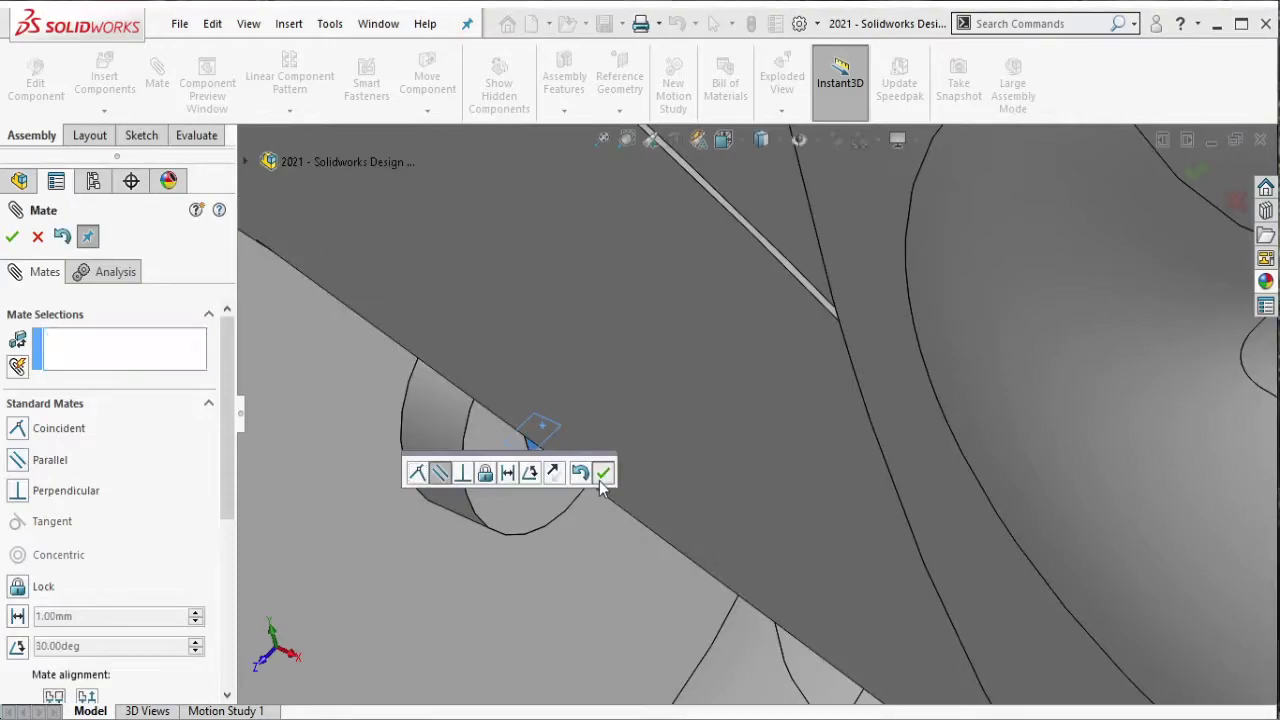
{"action": "left_click", "coordinate": [536, 494]}
Step: Add a Coincident mate between the bottle's end face and the stand's flat face
{"action": "scroll", "coordinate": [664, 492], "scroll_direction": "up", "scroll_amount": 2}
{"action": "scroll", "coordinate": [664, 500], "scroll_direction": "up", "scroll_amount": 3}
{"action": "scroll", "coordinate": [947, 352], "scroll_direction": "down", "scroll_amount": 3}
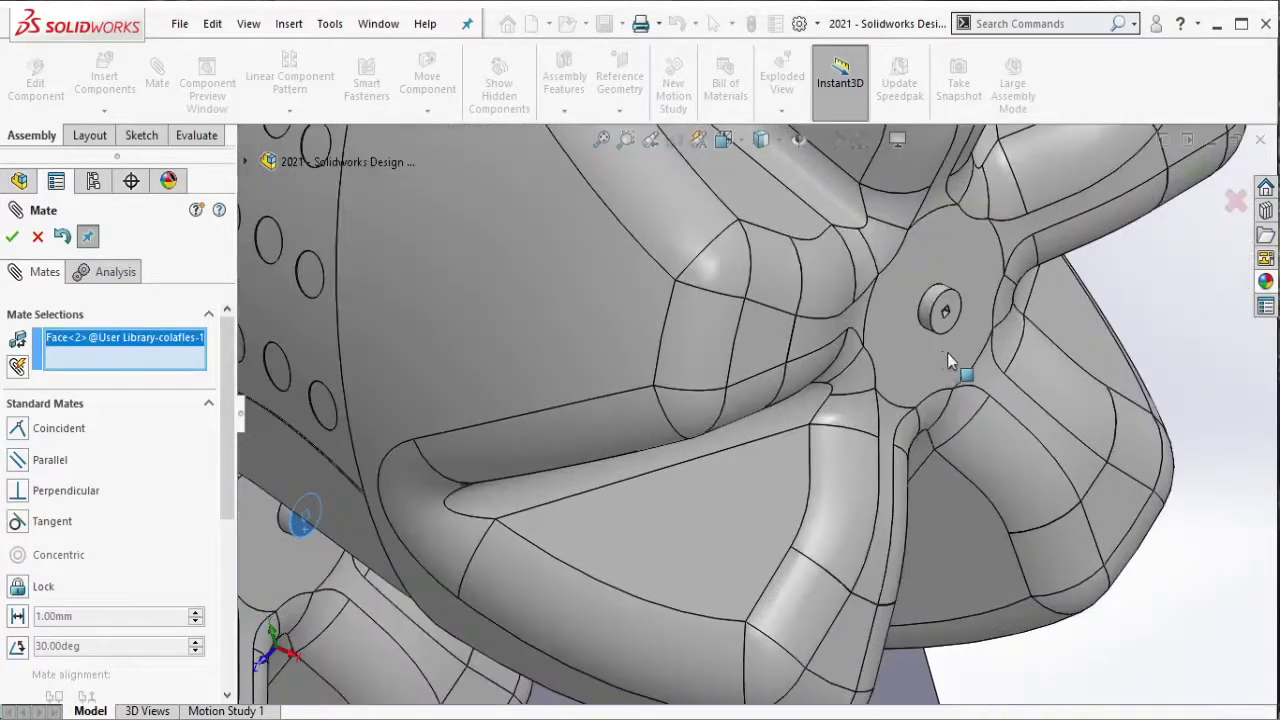
{"action": "scroll", "coordinate": [924, 332], "scroll_direction": "down", "scroll_amount": 2}
{"action": "left_click", "coordinate": [914, 328]}
{"action": "scroll", "coordinate": [914, 330], "scroll_direction": "down", "scroll_amount": 3}
{"action": "left_click", "coordinate": [914, 330]}
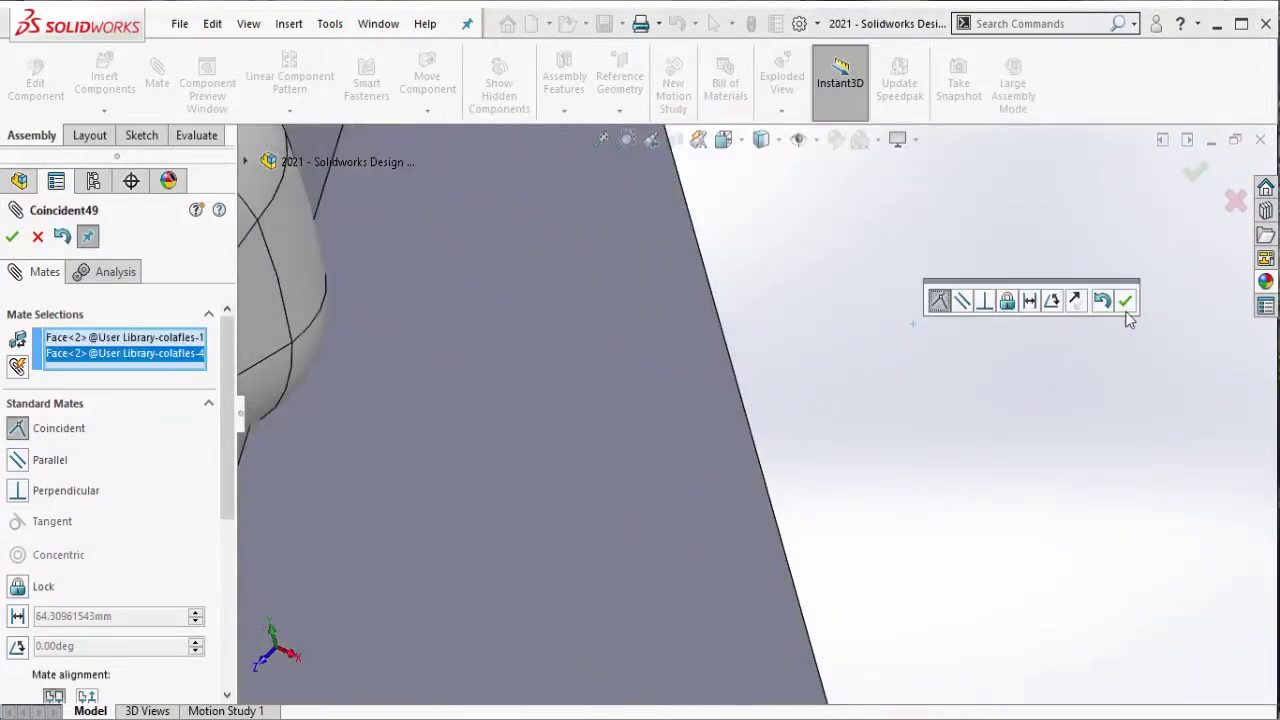
{"action": "left_click", "coordinate": [1123, 301]}
Step: Add a Concentric mate between the two hub bosses and finish mating
{"action": "scroll", "coordinate": [587, 338], "scroll_direction": "up", "scroll_amount": 3}
{"action": "scroll", "coordinate": [600, 300], "scroll_direction": "down", "scroll_amount": 2}
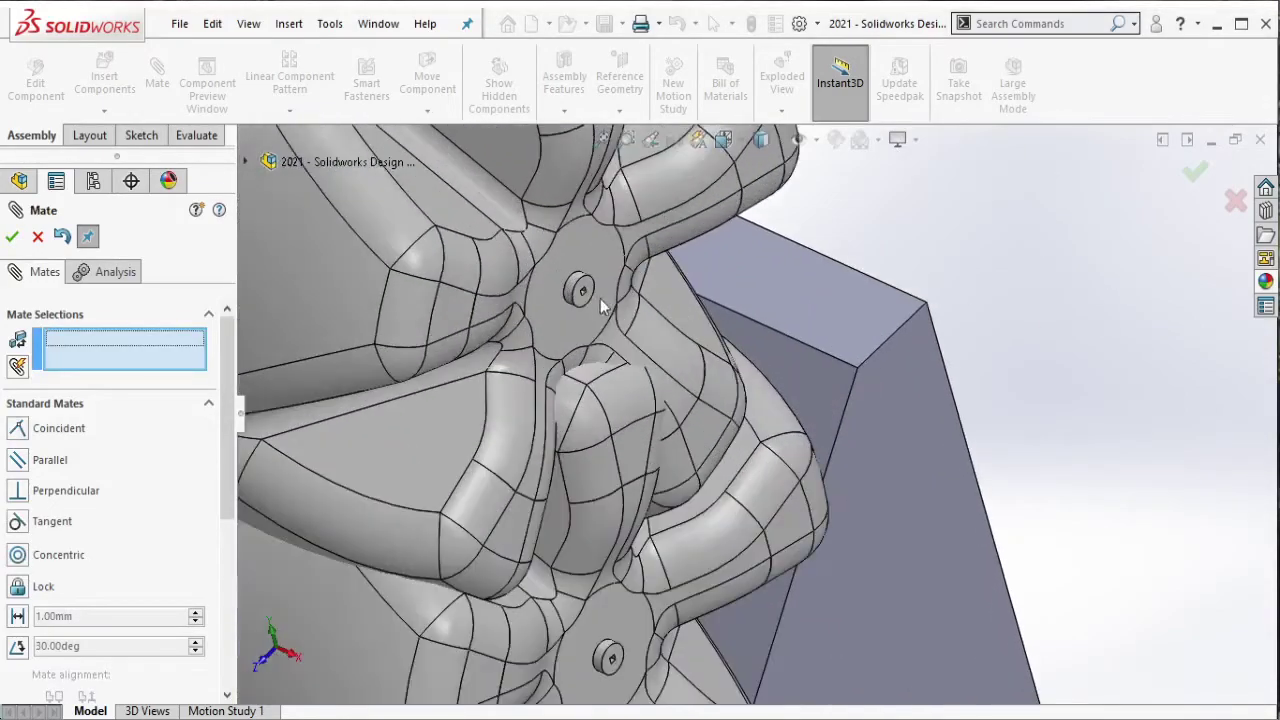
{"action": "scroll", "coordinate": [595, 310], "scroll_direction": "down", "scroll_amount": 2}
{"action": "scroll", "coordinate": [590, 305], "scroll_direction": "down", "scroll_amount": 2}
{"action": "left_click", "coordinate": [585, 298]}
{"action": "scroll", "coordinate": [584, 294], "scroll_direction": "up", "scroll_amount": 3}
{"action": "scroll", "coordinate": [731, 564], "scroll_direction": "down", "scroll_amount": 1}
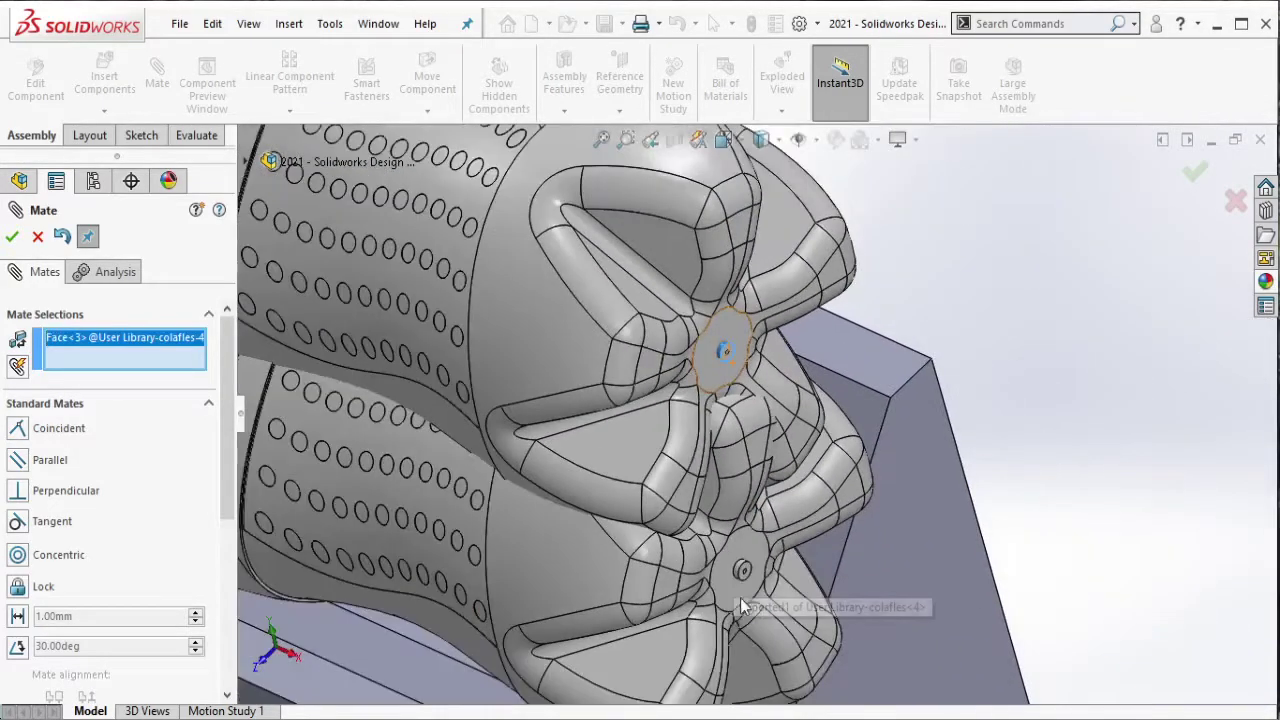
{"action": "scroll", "coordinate": [740, 598], "scroll_direction": "down", "scroll_amount": 2}
{"action": "scroll", "coordinate": [740, 535], "scroll_direction": "down", "scroll_amount": 2}
{"action": "left_click", "coordinate": [734, 526]}
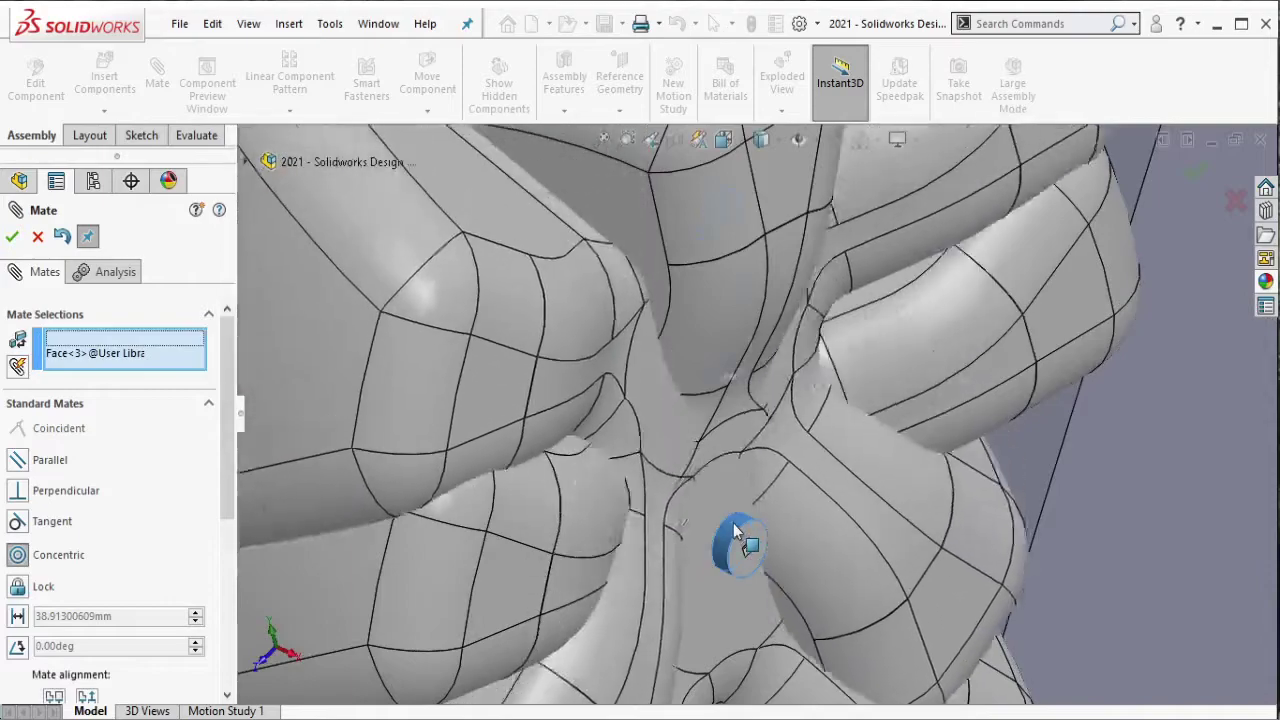
{"action": "left_click", "coordinate": [968, 558]}
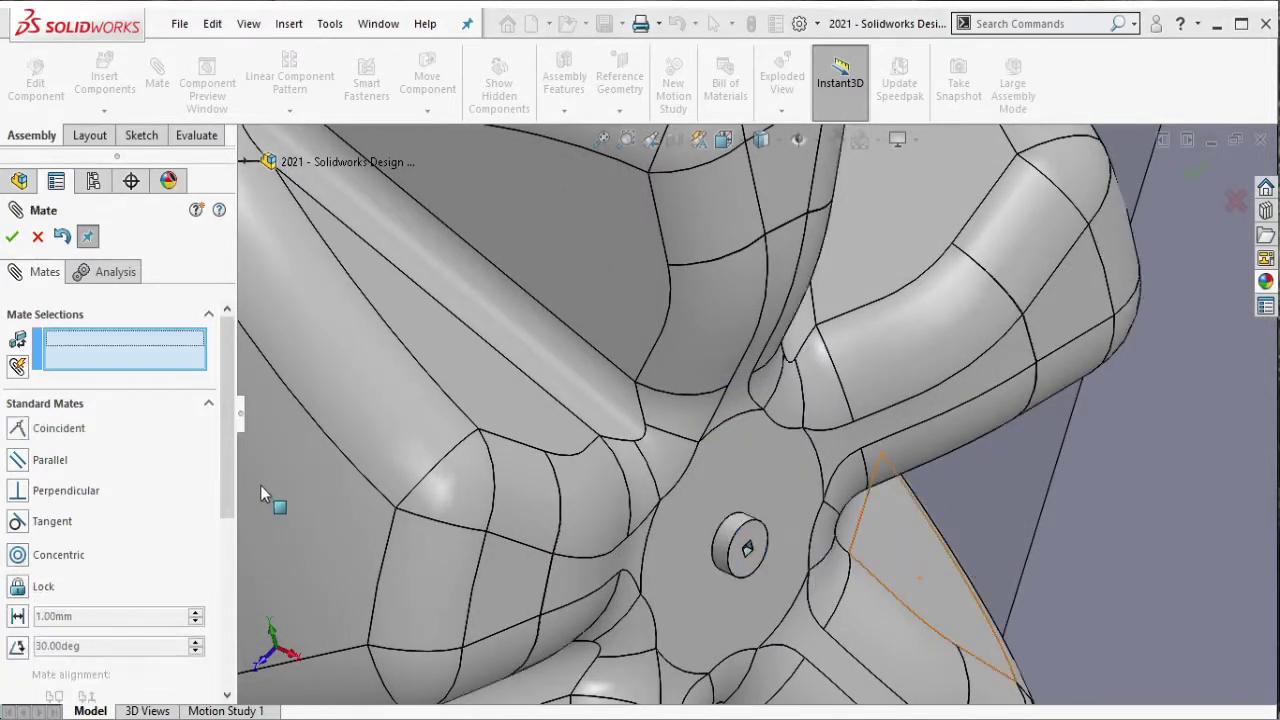
{"action": "scroll", "coordinate": [180, 670], "scroll_direction": "down", "scroll_amount": 5}
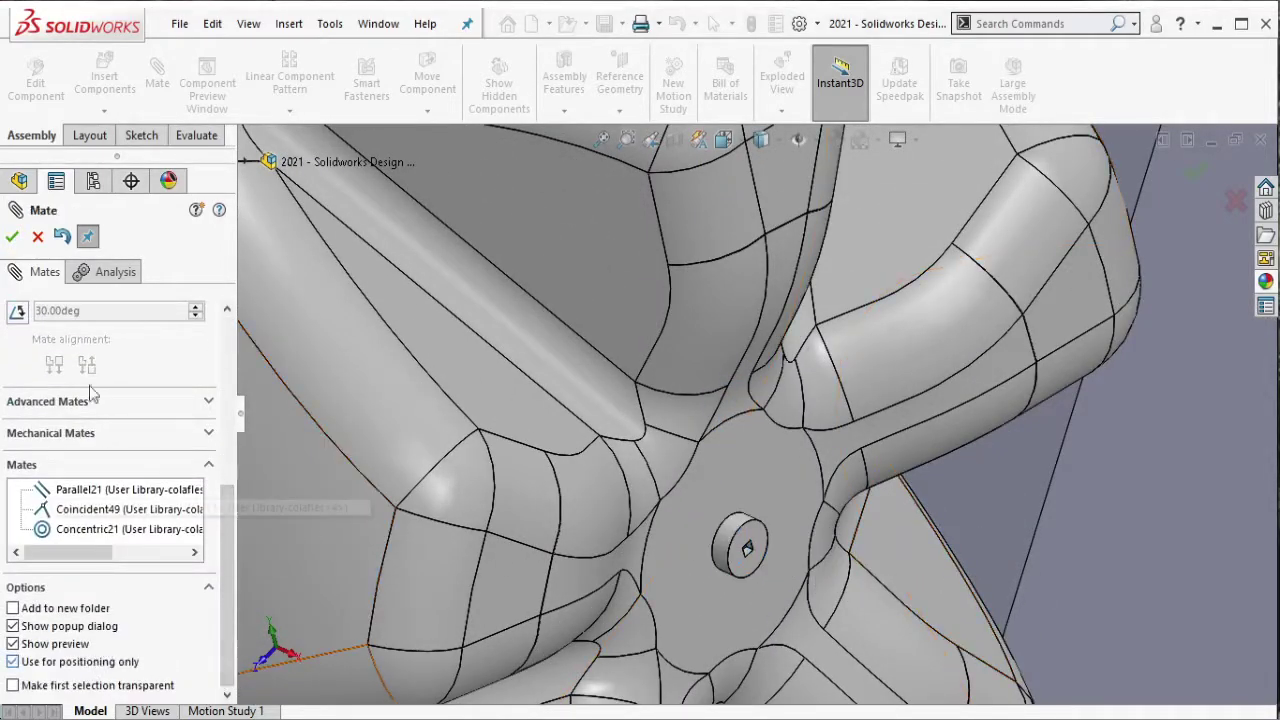
{"action": "left_click", "coordinate": [12, 236]}
Step: Fix colafles<4> in place
{"action": "scroll", "coordinate": [140, 520], "scroll_direction": "down", "scroll_amount": 1}
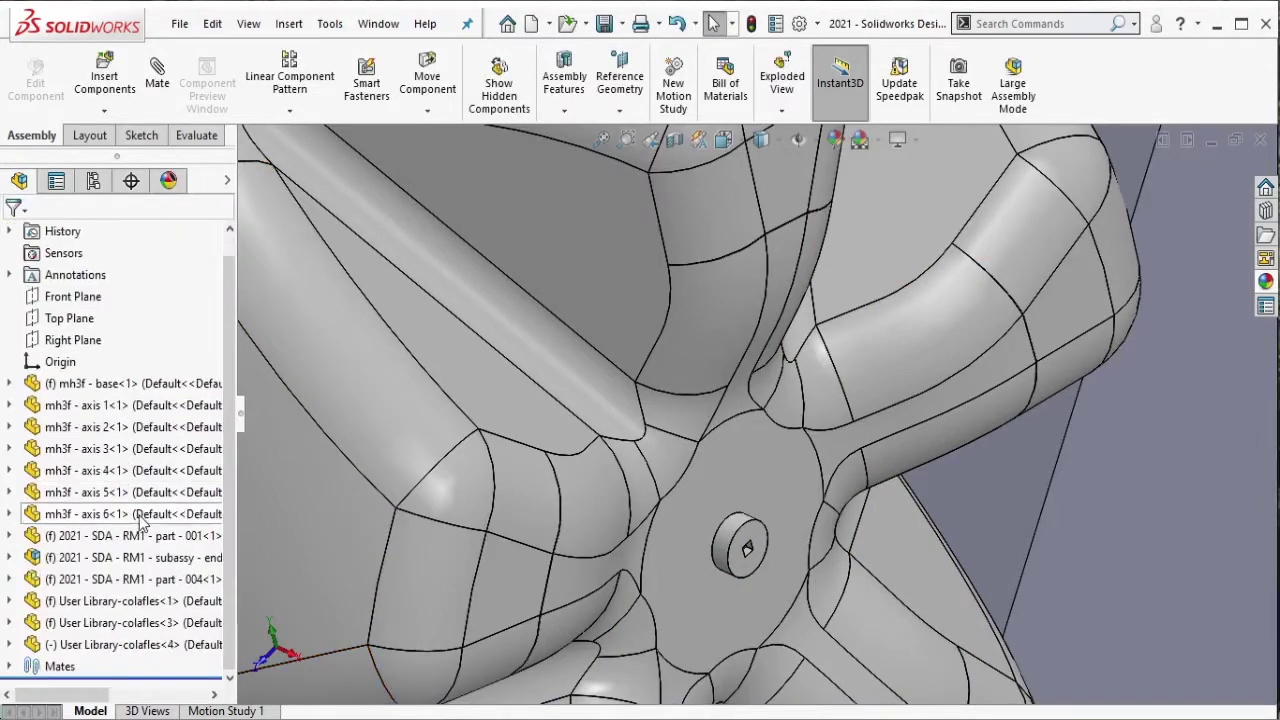
{"action": "right_click", "coordinate": [110, 648]}
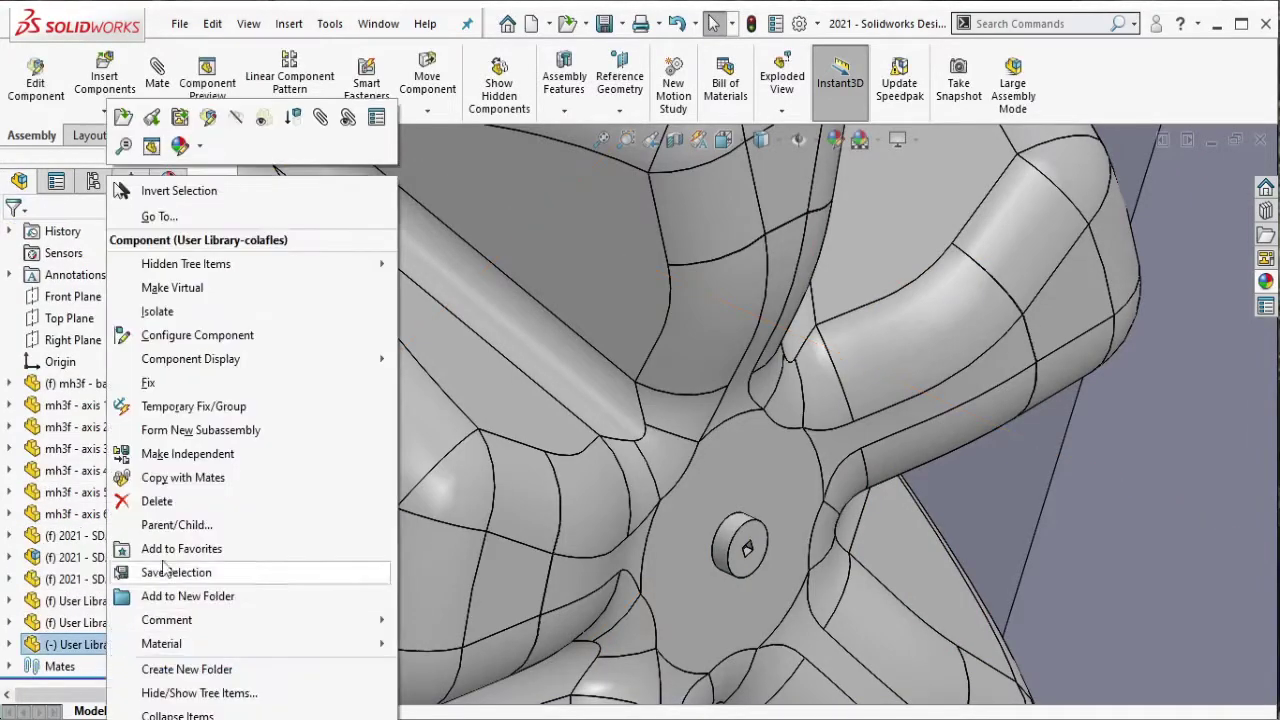
{"action": "left_click", "coordinate": [178, 383]}
Step: Drag colafles<4> into the end-effector subassembly in the FeatureManager tree
{"action": "scroll", "coordinate": [860, 250], "scroll_direction": "up", "scroll_amount": 10}
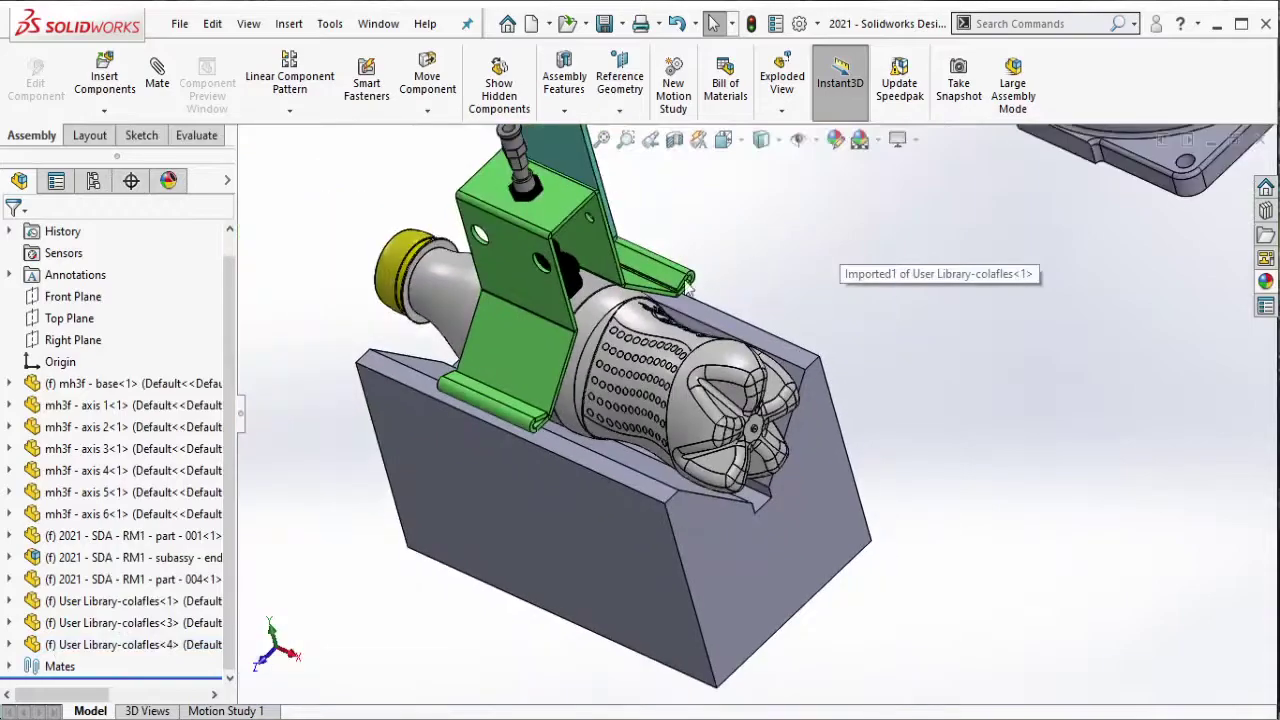
{"action": "left_click", "coordinate": [648, 320]}
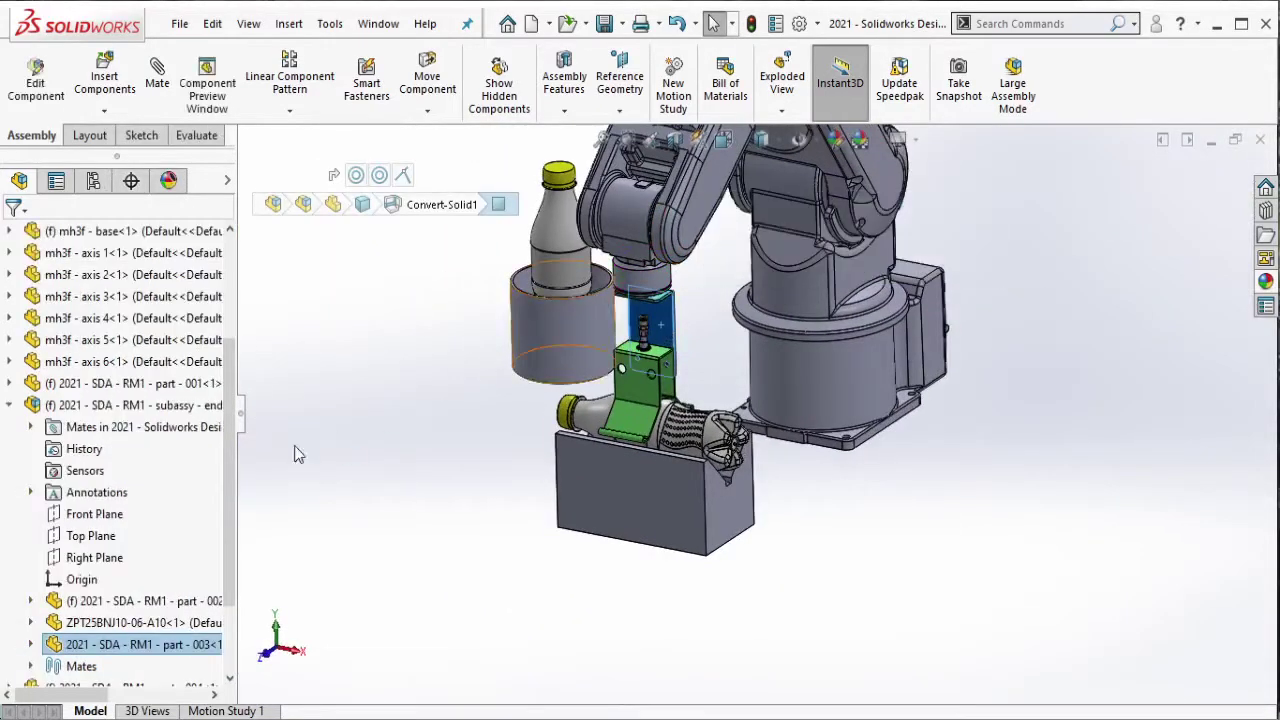
{"action": "left_click", "coordinate": [110, 648]}
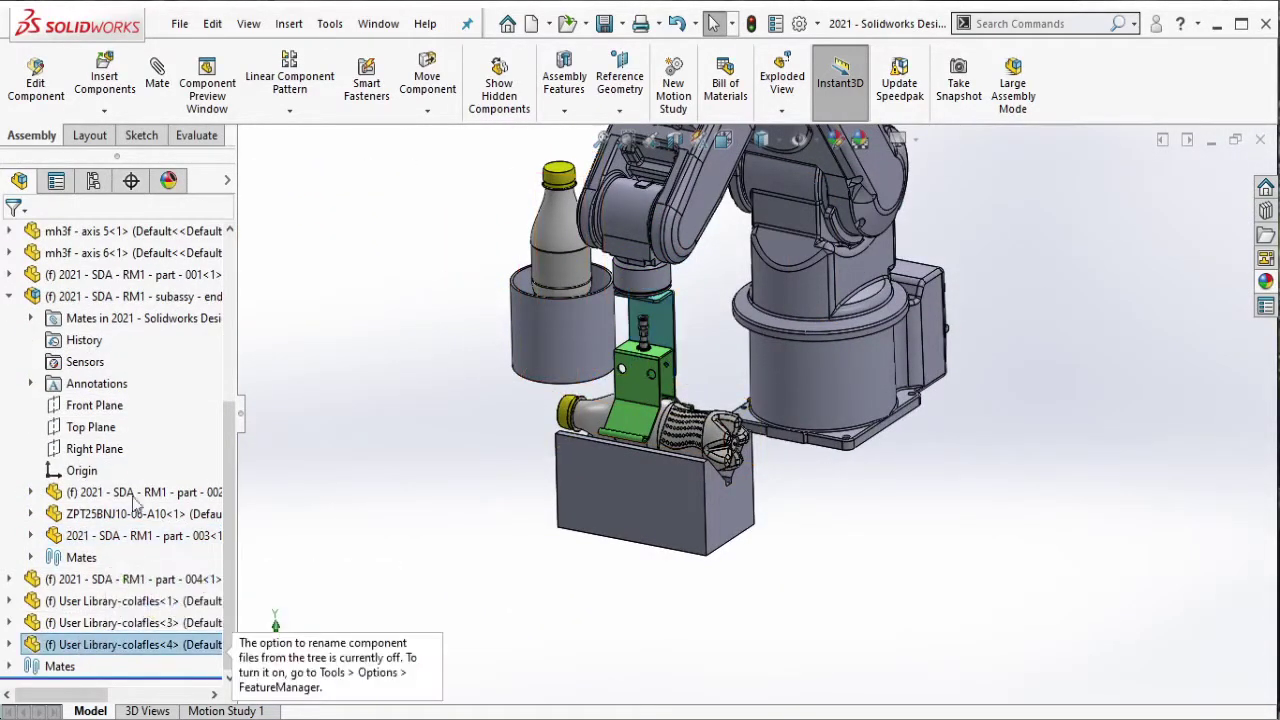
{"action": "left_click_drag", "start_coordinate": [110, 648], "coordinate": [125, 302]}
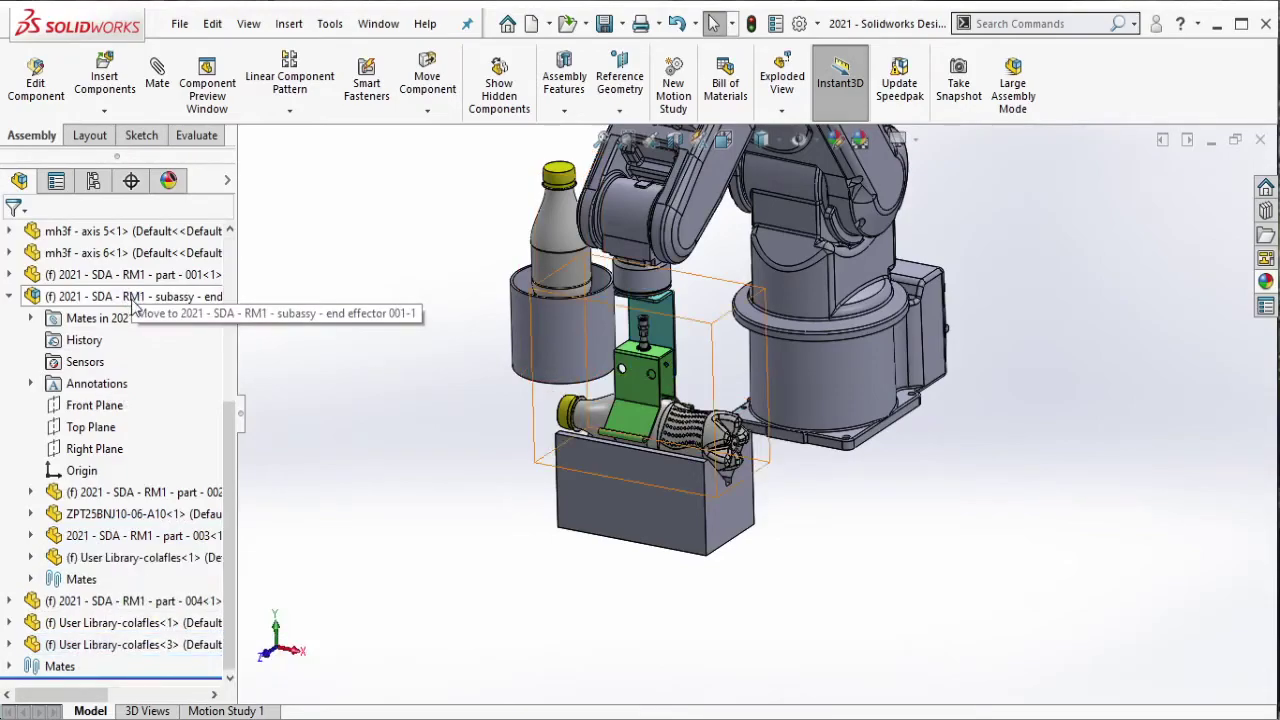
{"action": "left_click", "coordinate": [124, 306]}
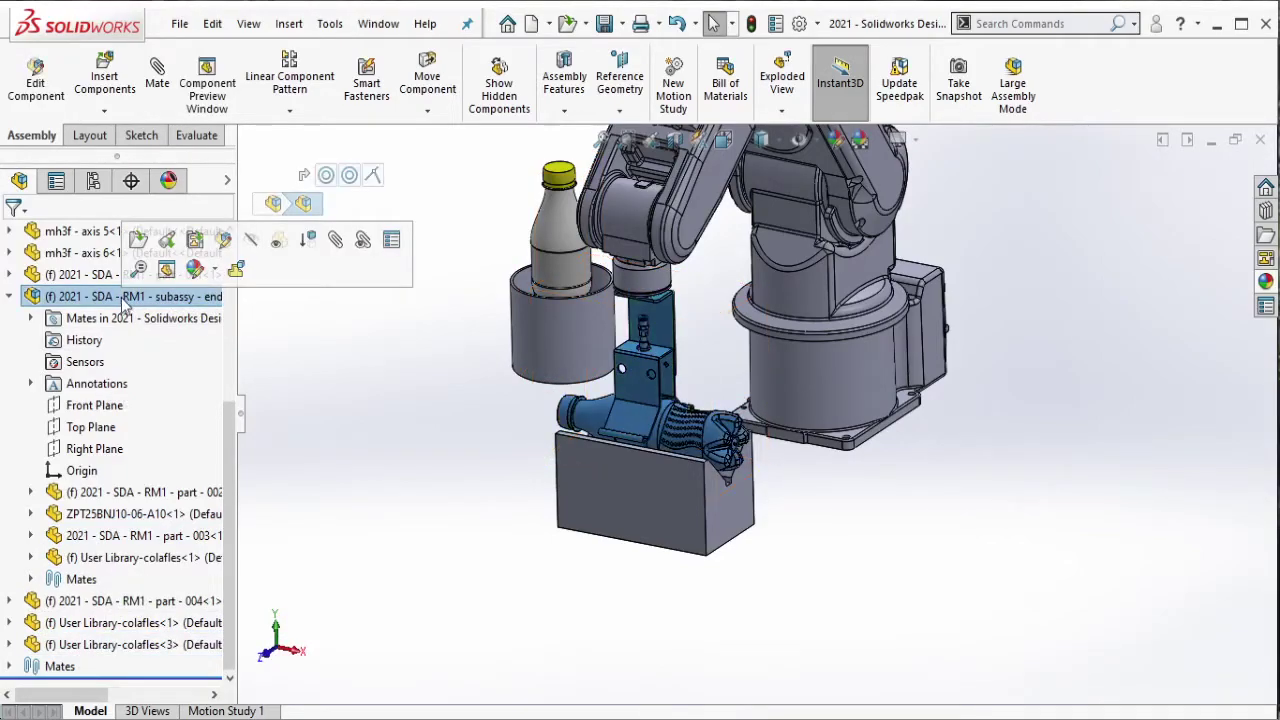
{"action": "left_click", "coordinate": [391, 384]}
{"action": "scroll", "coordinate": [730, 372], "scroll_direction": "up", "scroll_amount": 5}
Step: Set the end-effector subassembly to Float
{"action": "middle_click_drag", "start_coordinate": [730, 372], "coordinate": [757, 335]}
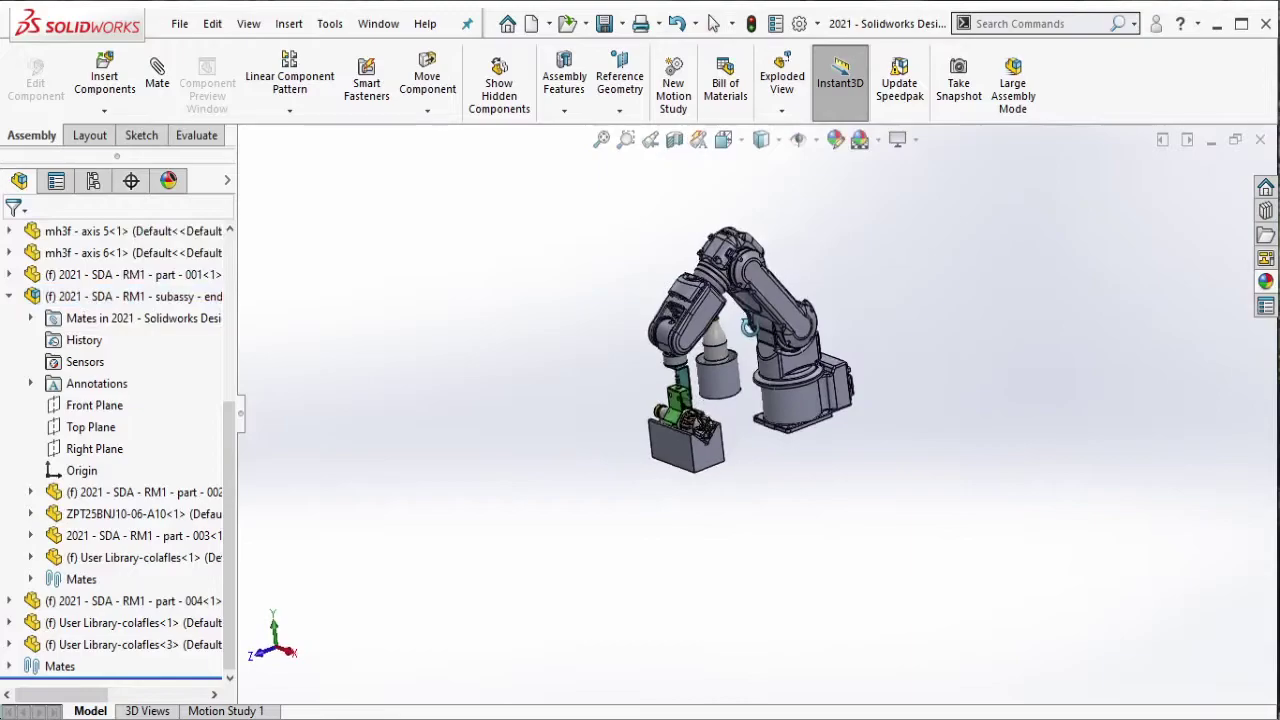
{"action": "right_click", "coordinate": [195, 297]}
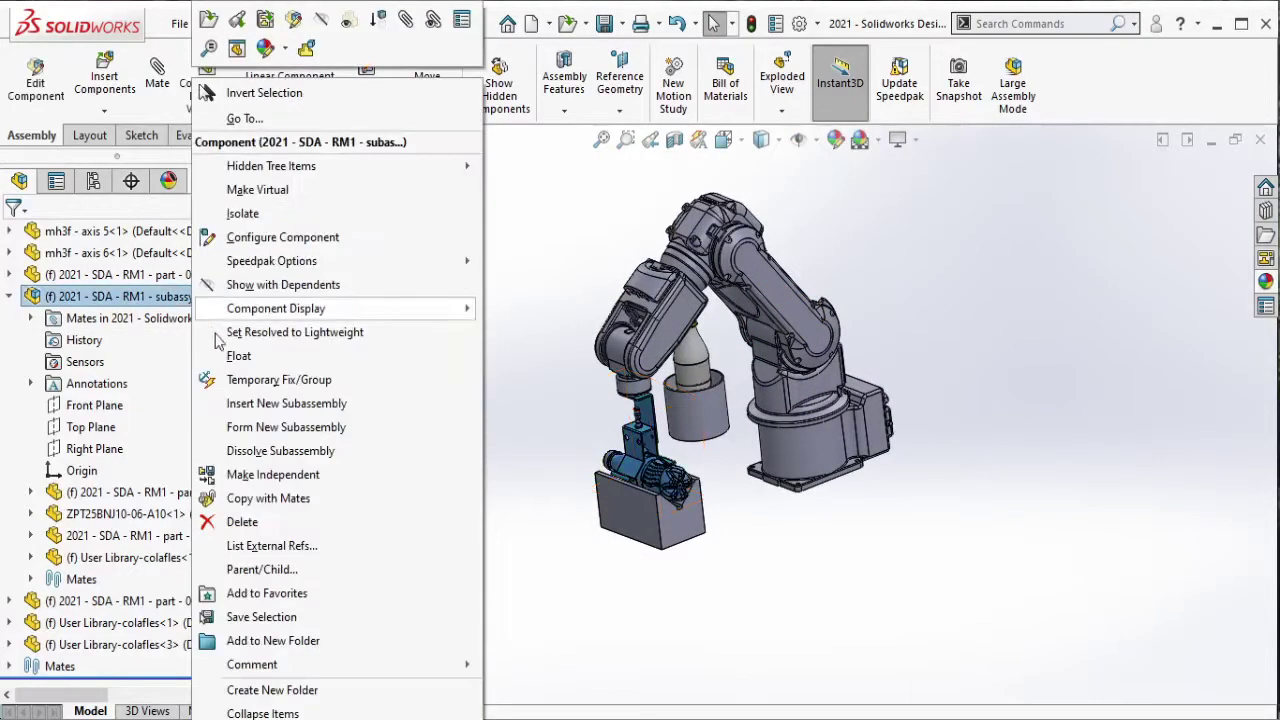
{"action": "left_click", "coordinate": [238, 357]}
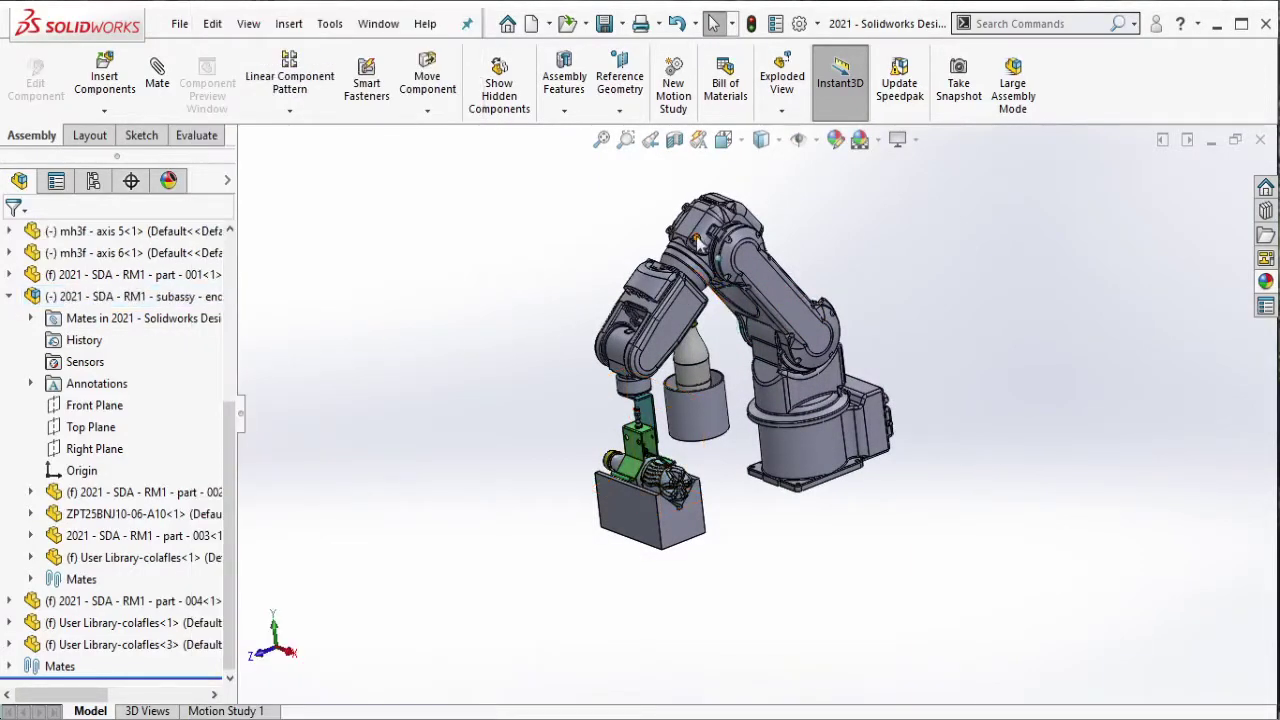
Step: Drag the axis 3 part to swing the arm and gripped bottle to a new pose
{"action": "left_click_drag", "start_coordinate": [688, 230], "coordinate": [714, 175]}
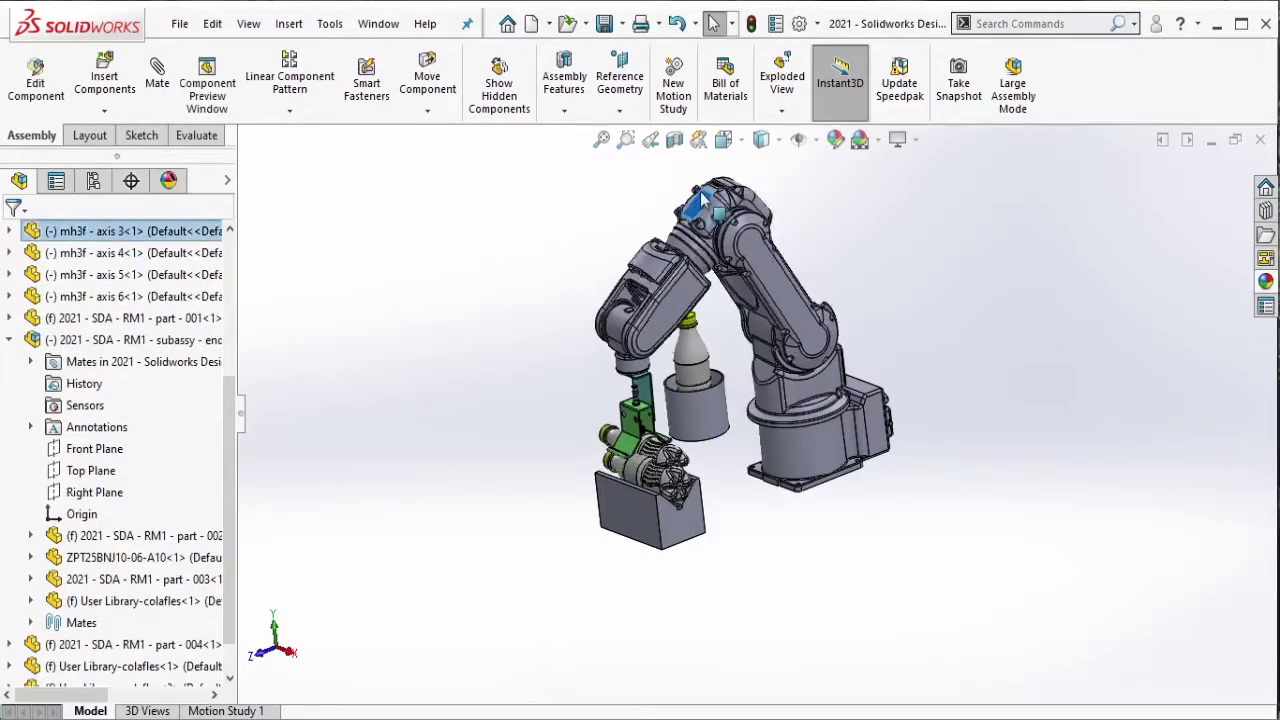
{"action": "scroll", "coordinate": [684, 420], "scroll_direction": "down", "scroll_amount": 5}
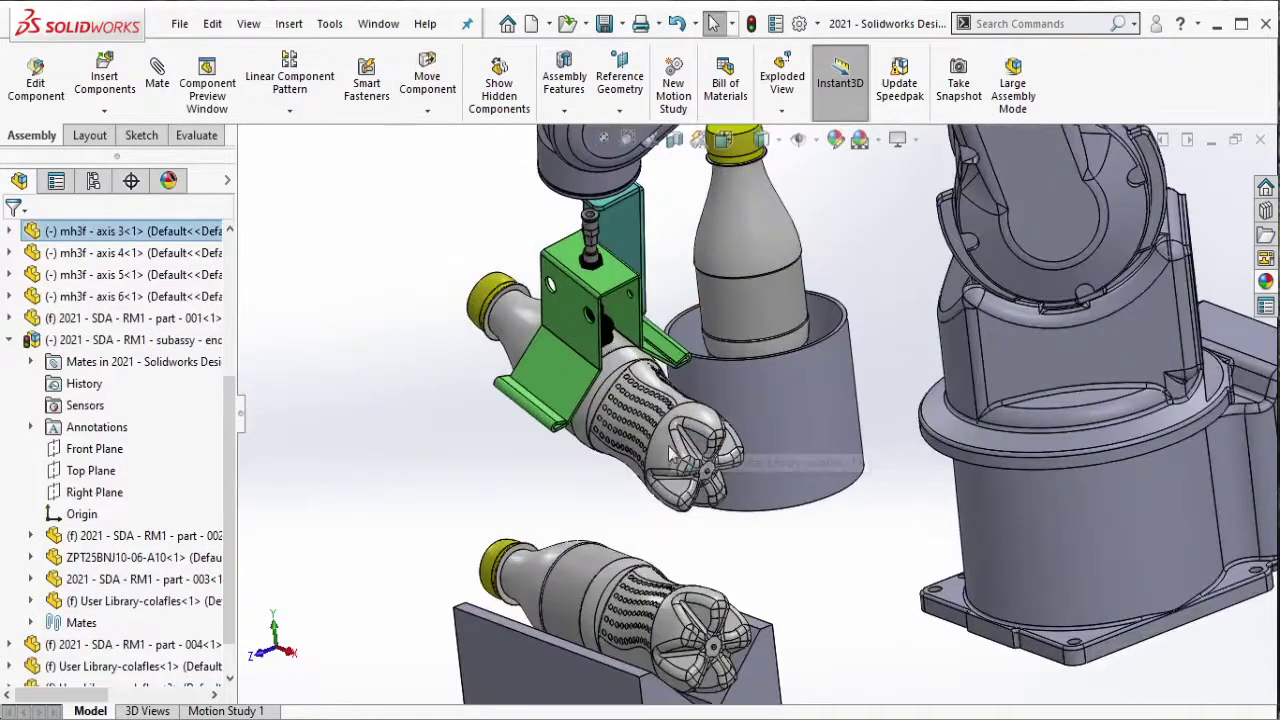
{"action": "left_click", "coordinate": [690, 440]}
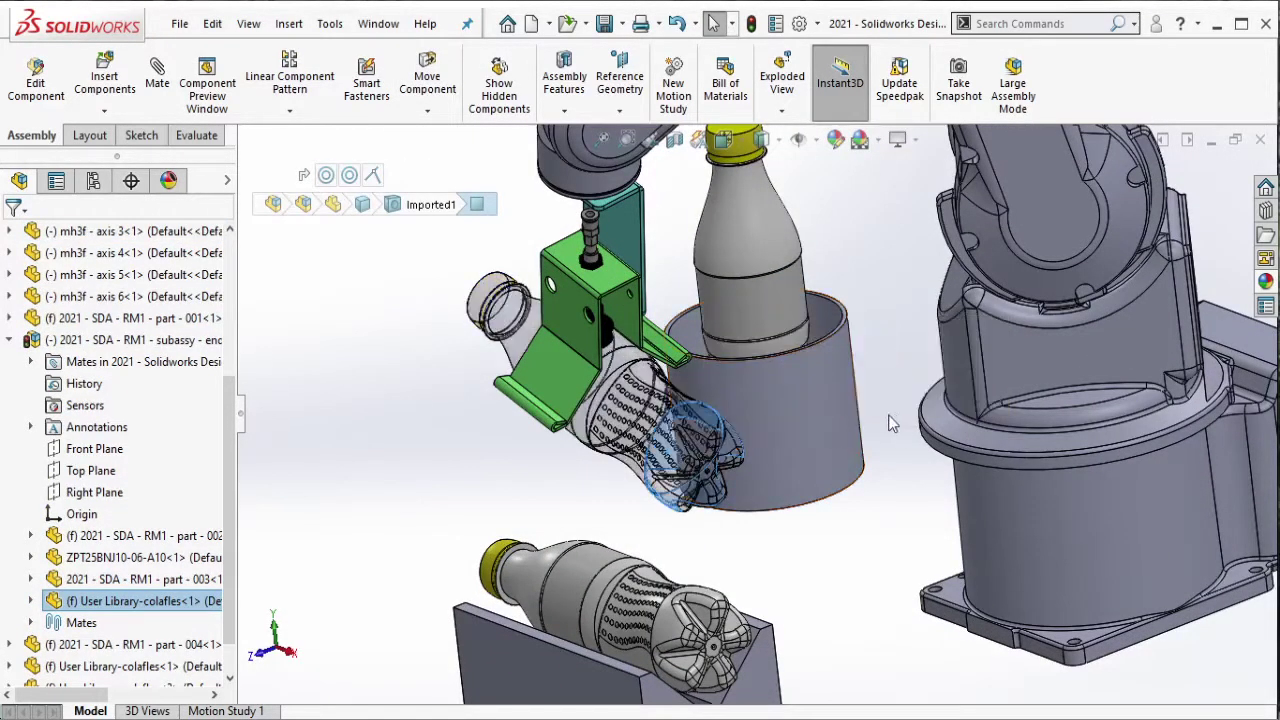
{"action": "left_click", "coordinate": [826, 421]}
{"action": "scroll", "coordinate": [826, 421], "scroll_direction": "up", "scroll_amount": 5}
{"action": "middle_click_drag", "start_coordinate": [826, 421], "coordinate": [700, 420]}
{"action": "middle_click_drag", "start_coordinate": [778, 412], "coordinate": [963, 423]}
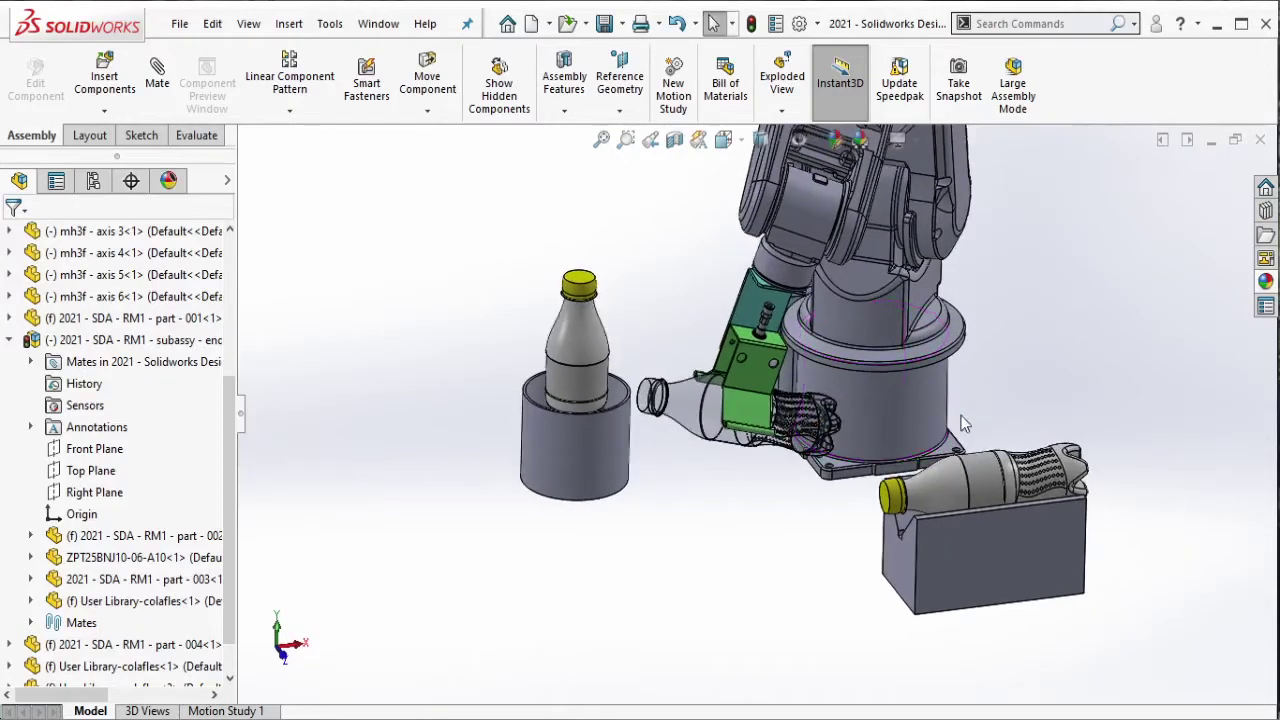
Step: Delete the colafles<3> bottle from the cup and unsuppress the 'robot zero pos' mates
{"action": "right_click", "coordinate": [587, 353]}
{"action": "left_click", "coordinate": [636, 458]}
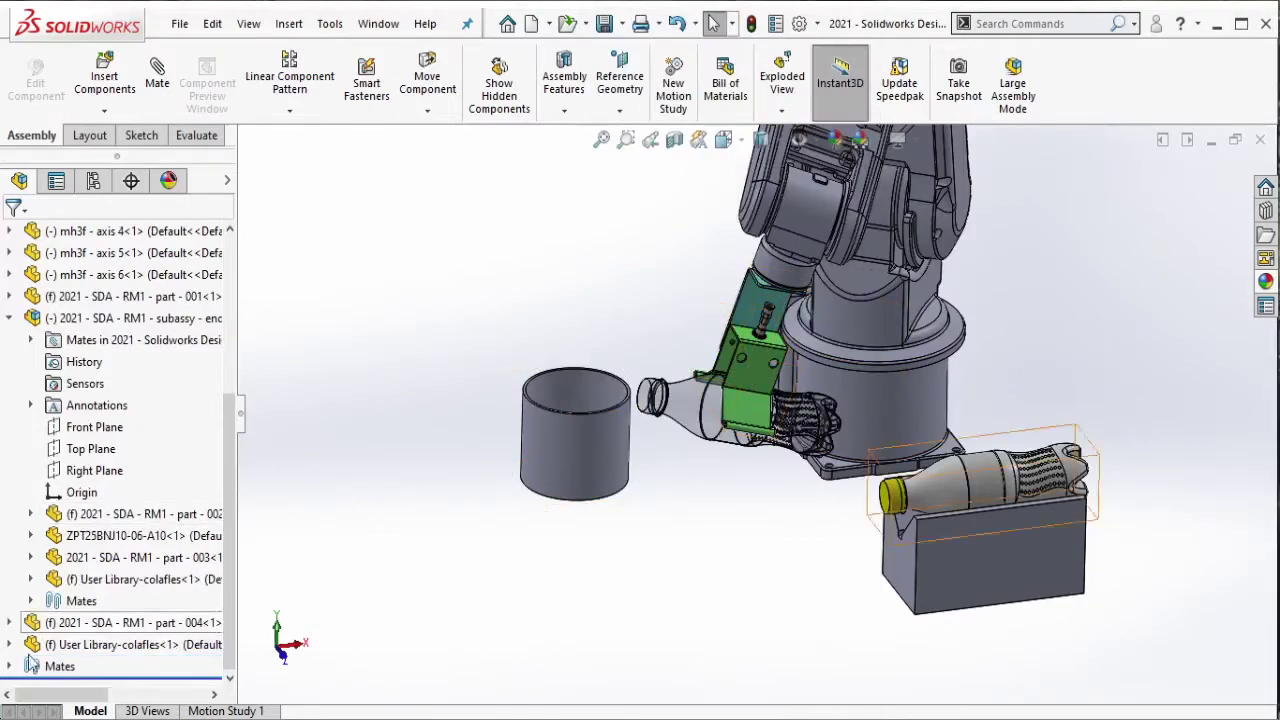
{"action": "left_click", "coordinate": [10, 666]}
{"action": "left_click", "coordinate": [86, 667]}
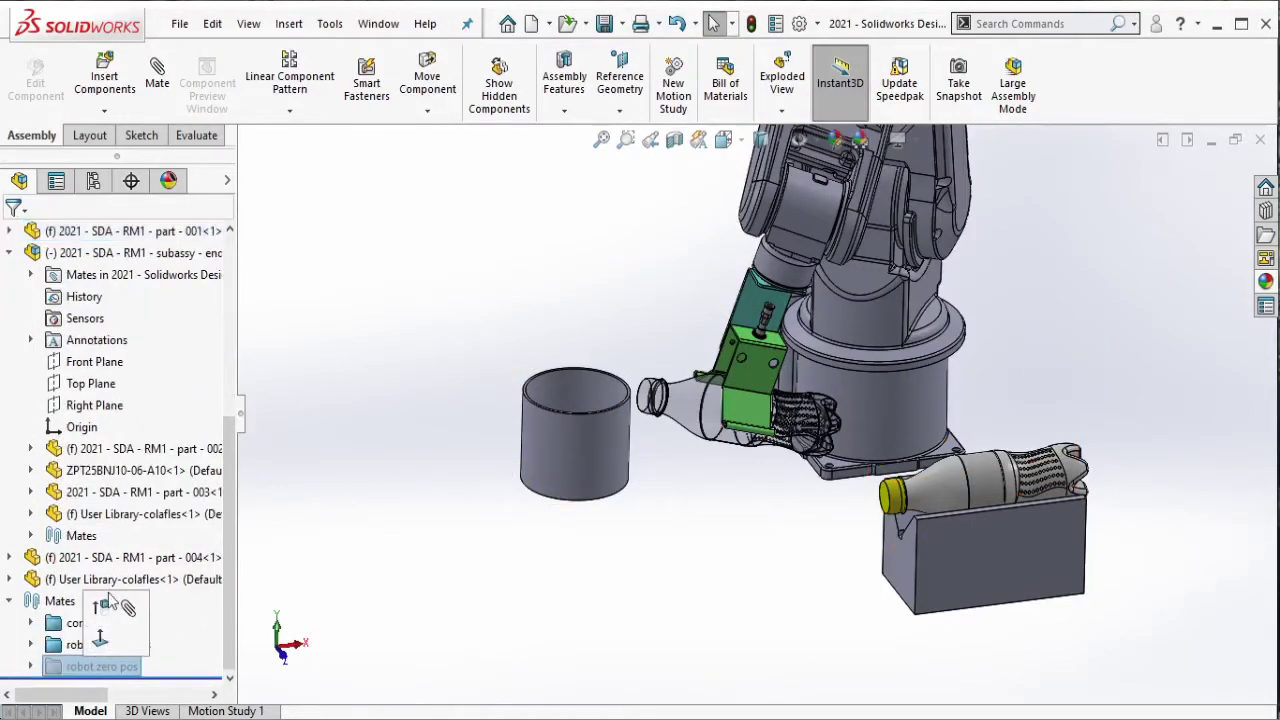
{"action": "right_click", "coordinate": [92, 670]}
{"action": "left_click", "coordinate": [140, 527]}
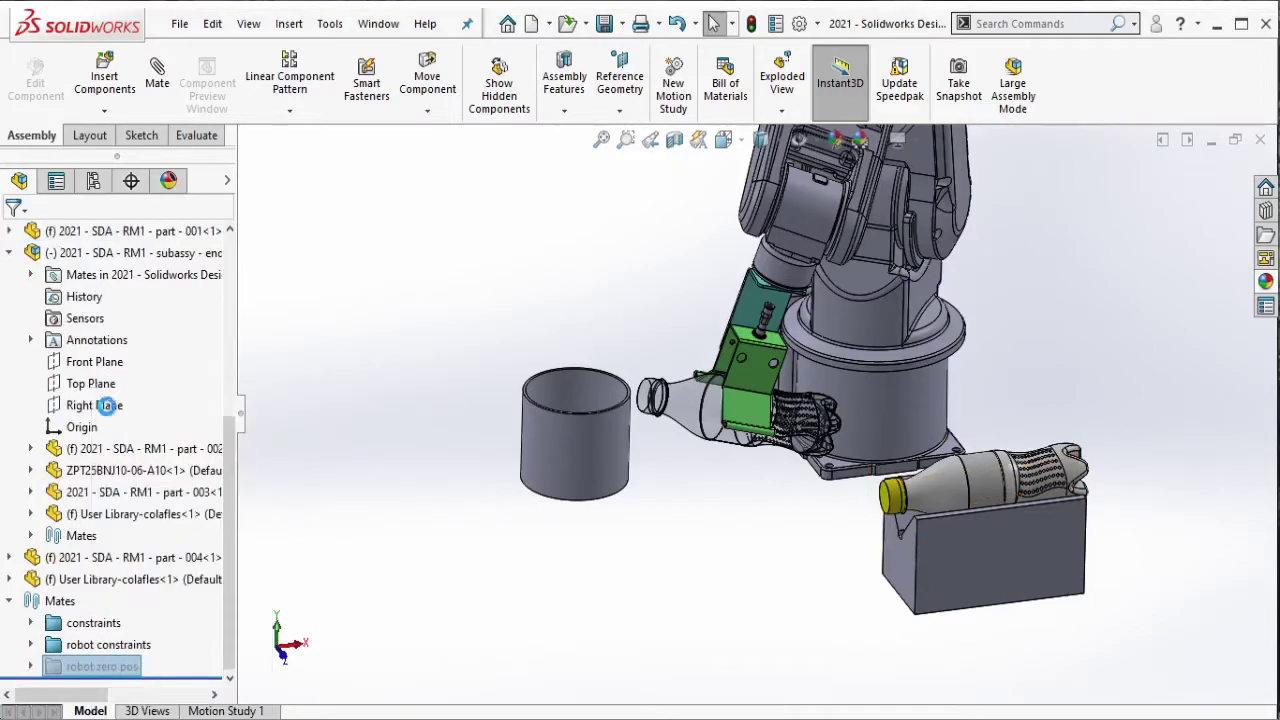
Step: Copy the bottle on the holder to a new colafles<5> placed above it
{"action": "scroll", "coordinate": [1025, 354], "scroll_direction": "up", "scroll_amount": 2}
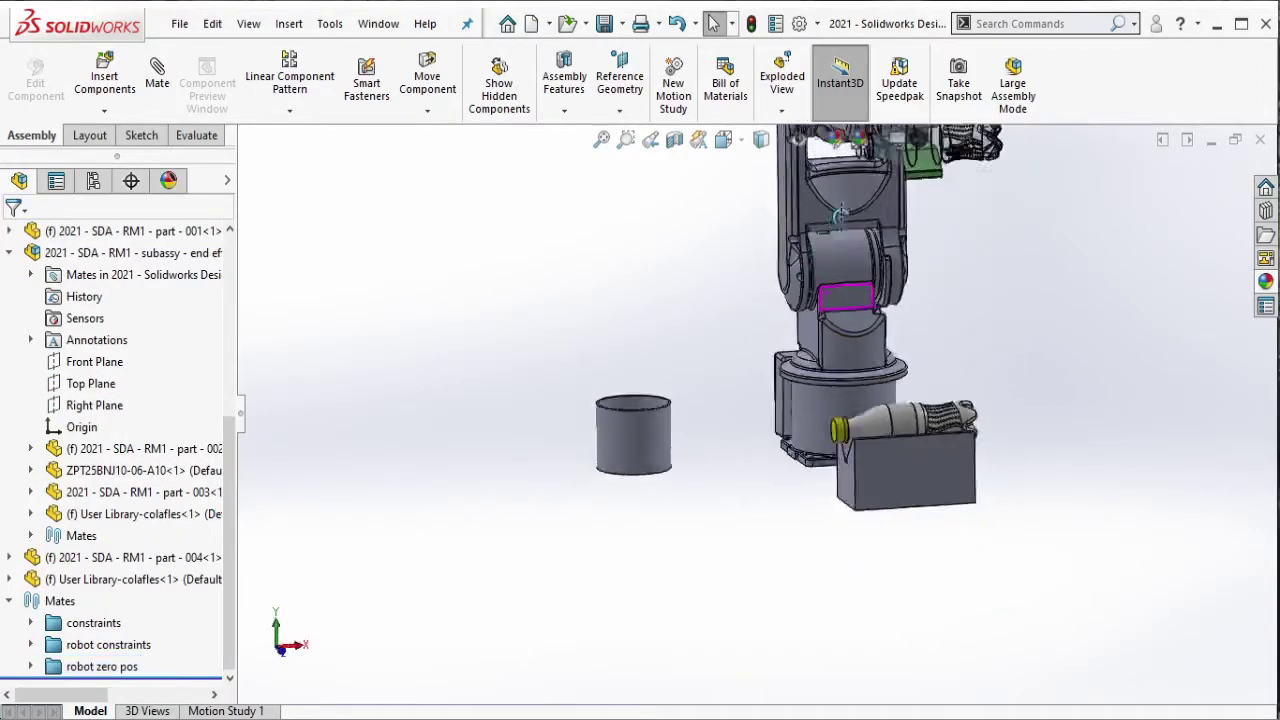
{"action": "scroll", "coordinate": [910, 308], "scroll_direction": "up", "scroll_amount": 3}
{"action": "scroll", "coordinate": [925, 406], "scroll_direction": "down", "scroll_amount": 1}
{"action": "scroll", "coordinate": [884, 427], "scroll_direction": "down", "scroll_amount": 2}
{"action": "middle_click_drag", "start_coordinate": [884, 427], "coordinate": [873, 440]}
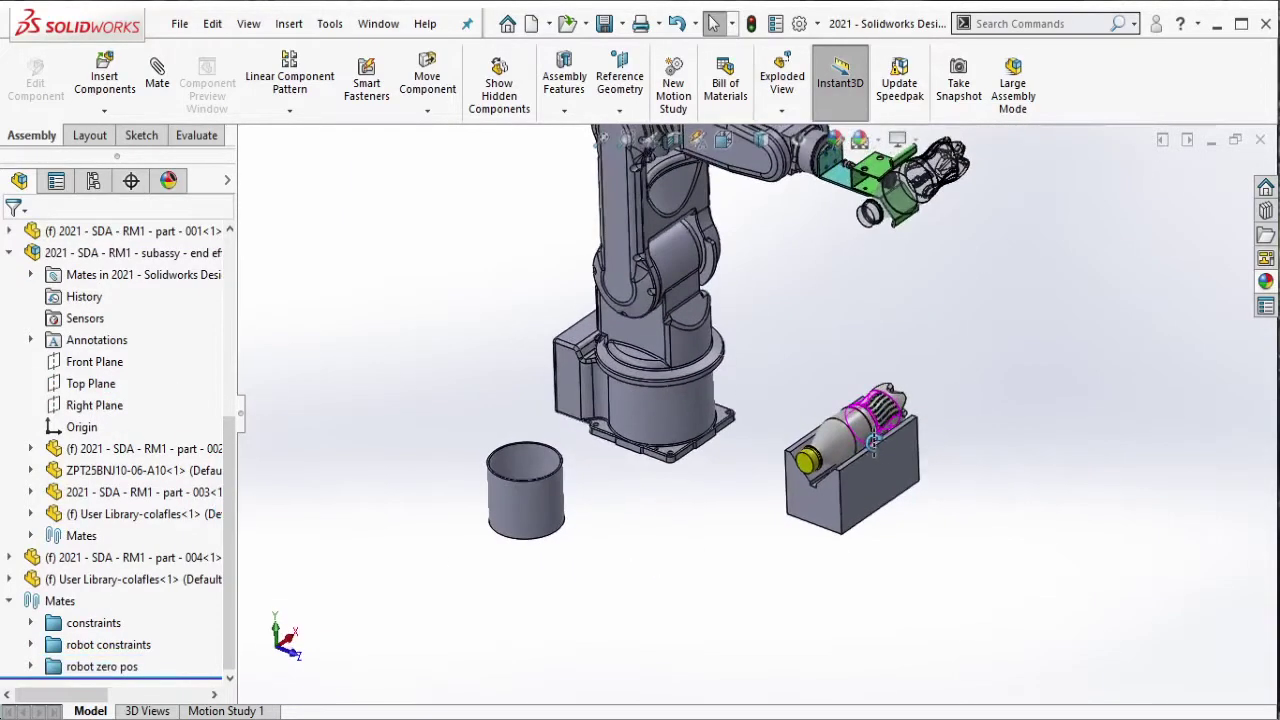
{"action": "scroll", "coordinate": [873, 428], "scroll_direction": "down", "scroll_amount": 2}
{"action": "scroll", "coordinate": [873, 428], "scroll_direction": "down", "scroll_amount": 3}
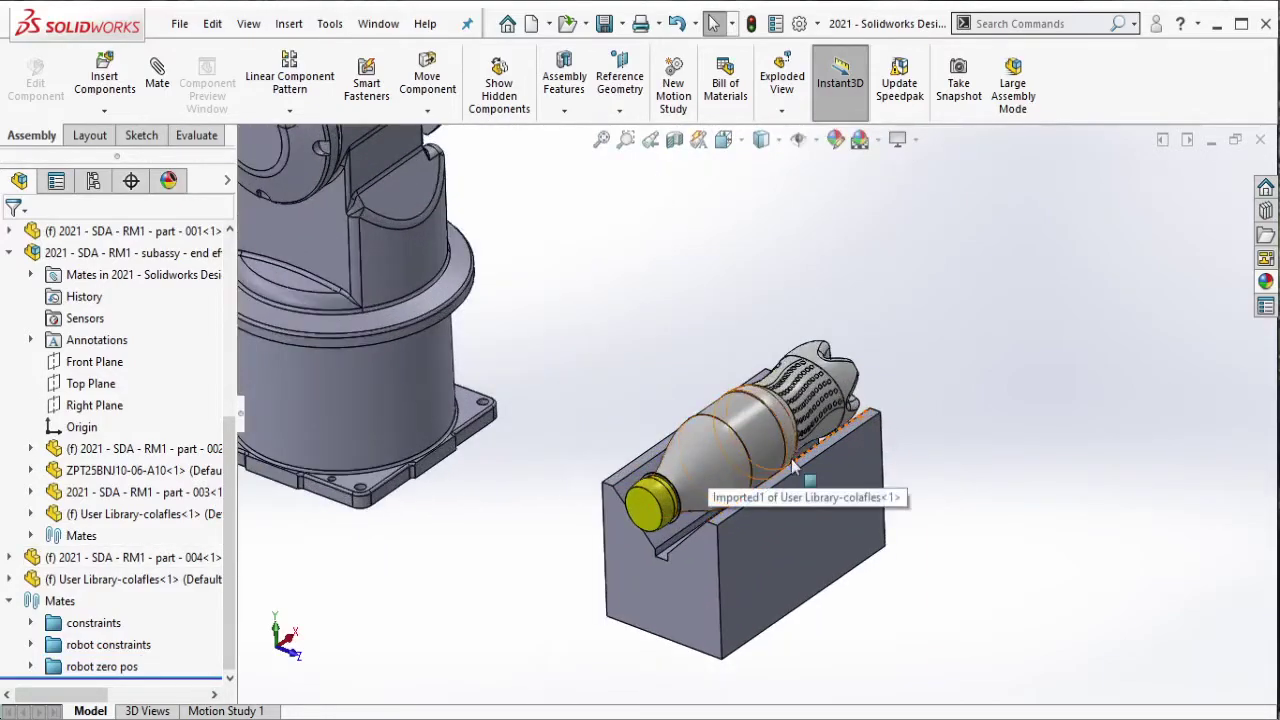
{"action": "left_click", "coordinate": [712, 461]}
{"action": "key", "text": "Escape"}
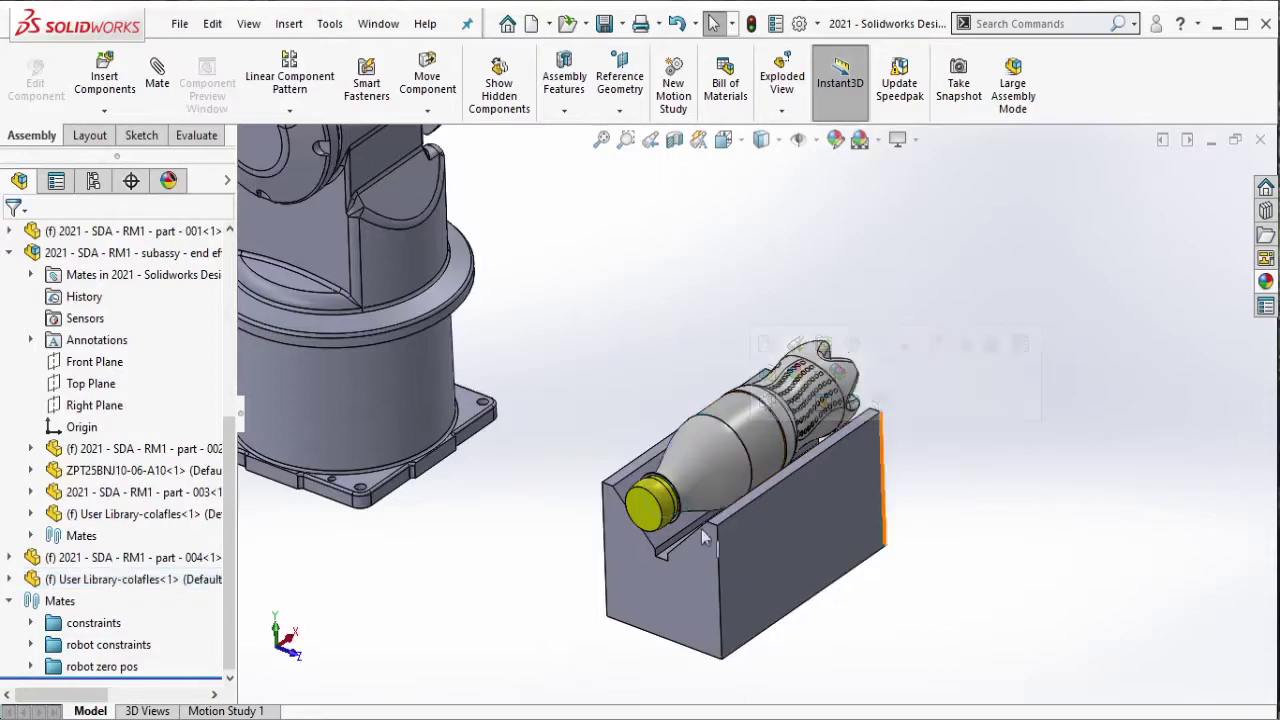
{"action": "mouse_move", "coordinate": [701, 529]}
{"action": "middle_mouse_down"}
{"action": "mouse_move", "coordinate": [735, 422]}
{"action": "mouse_move", "coordinate": [830, 430]}
{"action": "middle_mouse_up"}
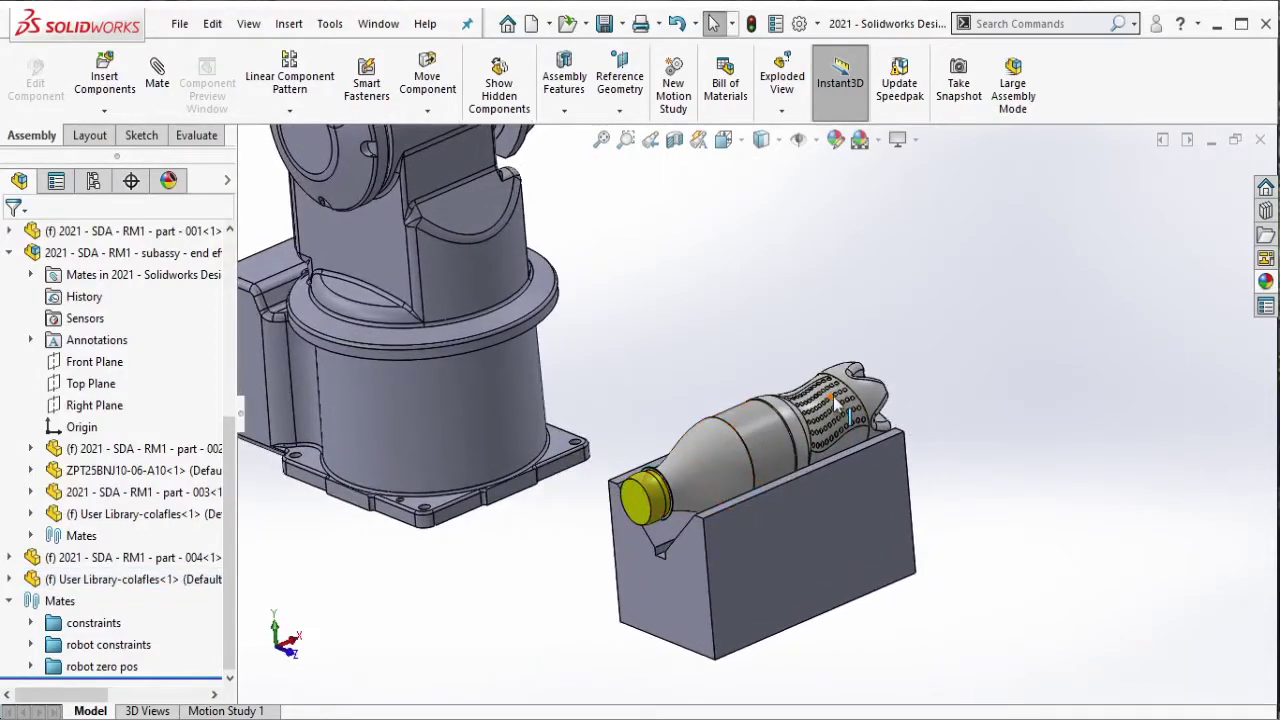
{"action": "mouse_move", "coordinate": [834, 401]}
{"action": "left_mouse_down", "text": "ctrl"}
{"action": "mouse_move", "coordinate": [830, 289]}
{"action": "mouse_move", "coordinate": [836, 302]}
{"action": "left_mouse_up", "text": "ctrl"}
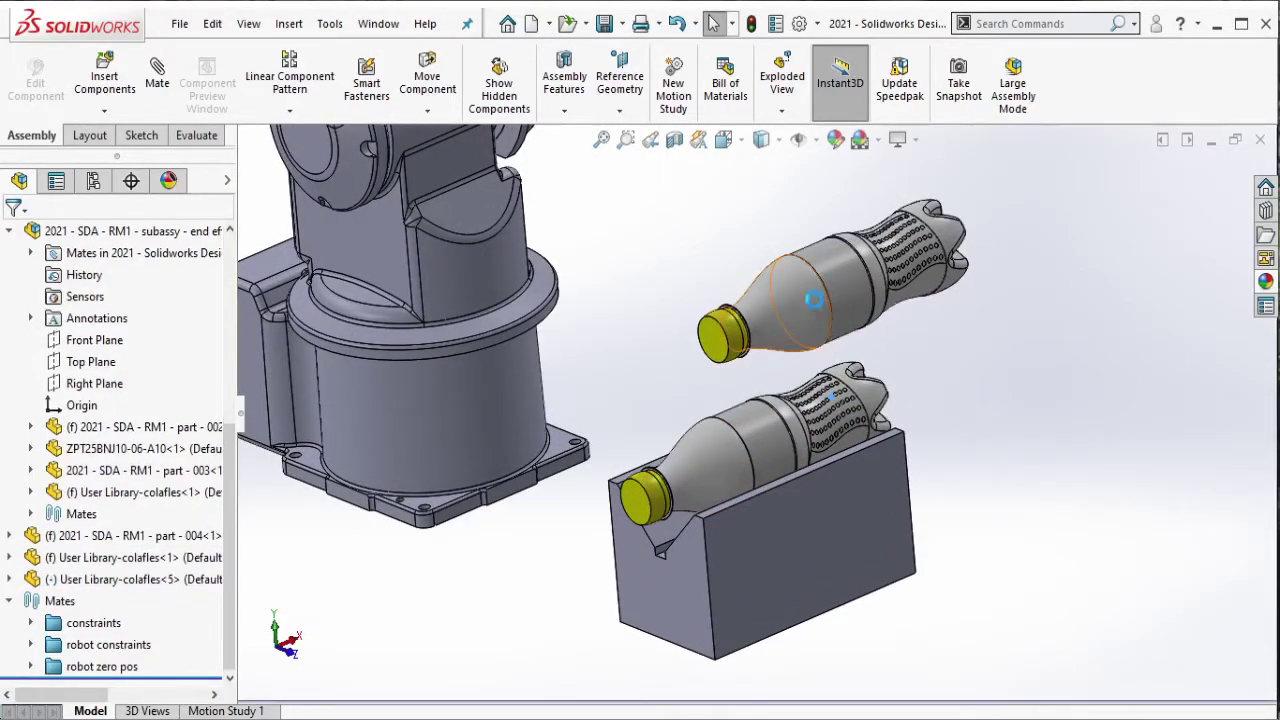
{"action": "left_click", "coordinate": [818, 300]}
Step: Make colafles<5> transparent and start a mate from its cap's small cylinder face
{"action": "left_click", "coordinate": [1017, 216]}
{"action": "left_click", "coordinate": [1016, 238]}
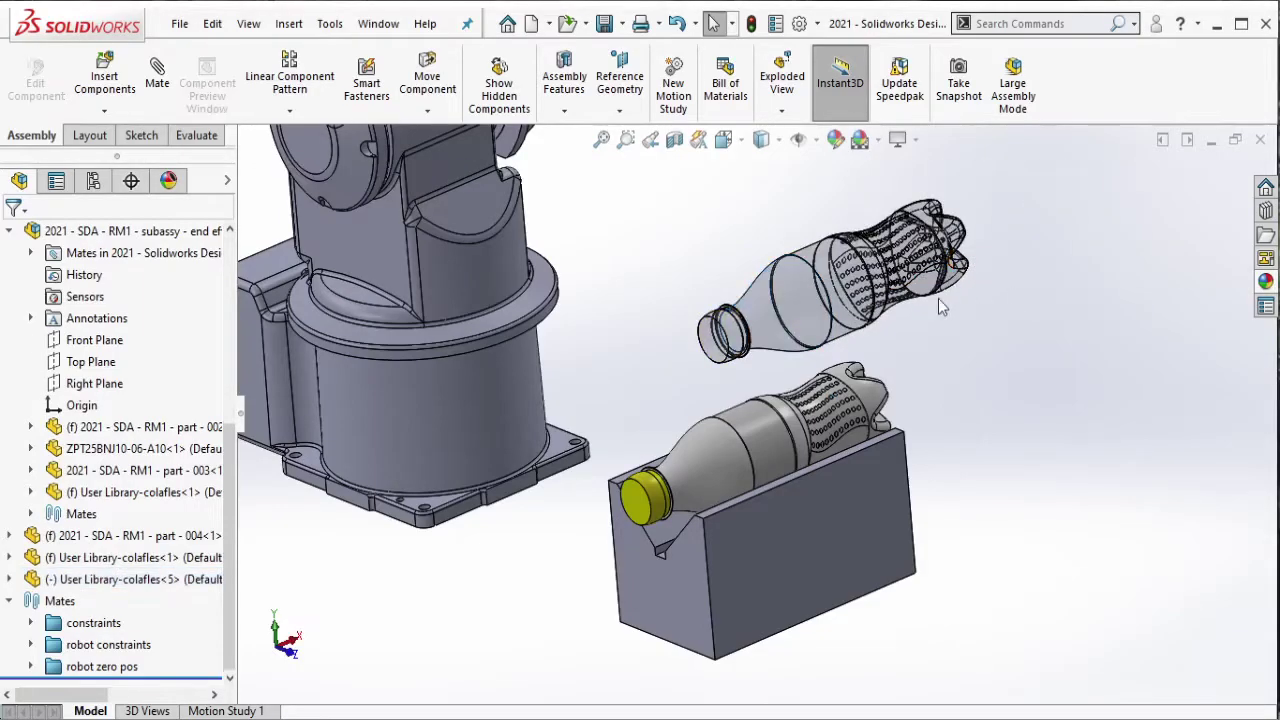
{"action": "middle_click_drag", "start_coordinate": [938, 298], "coordinate": [953, 293]}
{"action": "scroll", "coordinate": [953, 293], "scroll_direction": "down", "scroll_amount": 5}
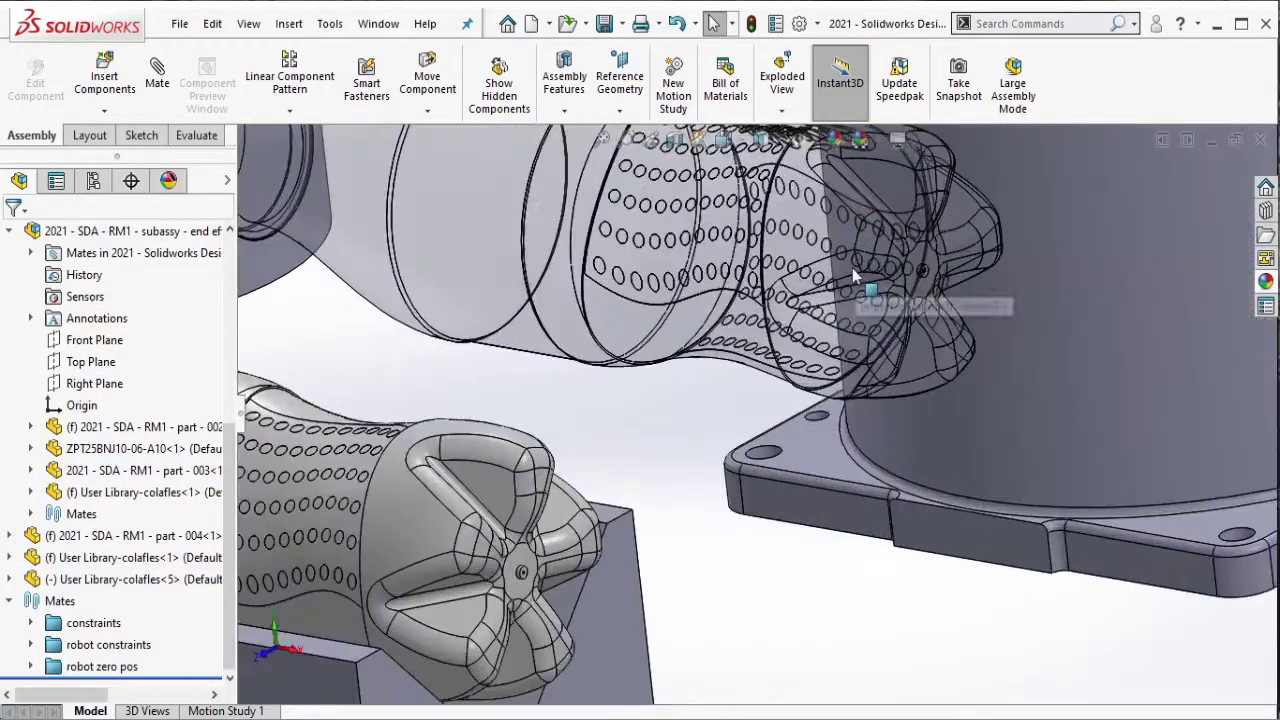
{"action": "scroll", "coordinate": [752, 365], "scroll_direction": "down", "scroll_amount": 3}
{"action": "scroll", "coordinate": [752, 365], "scroll_direction": "down", "scroll_amount": 2}
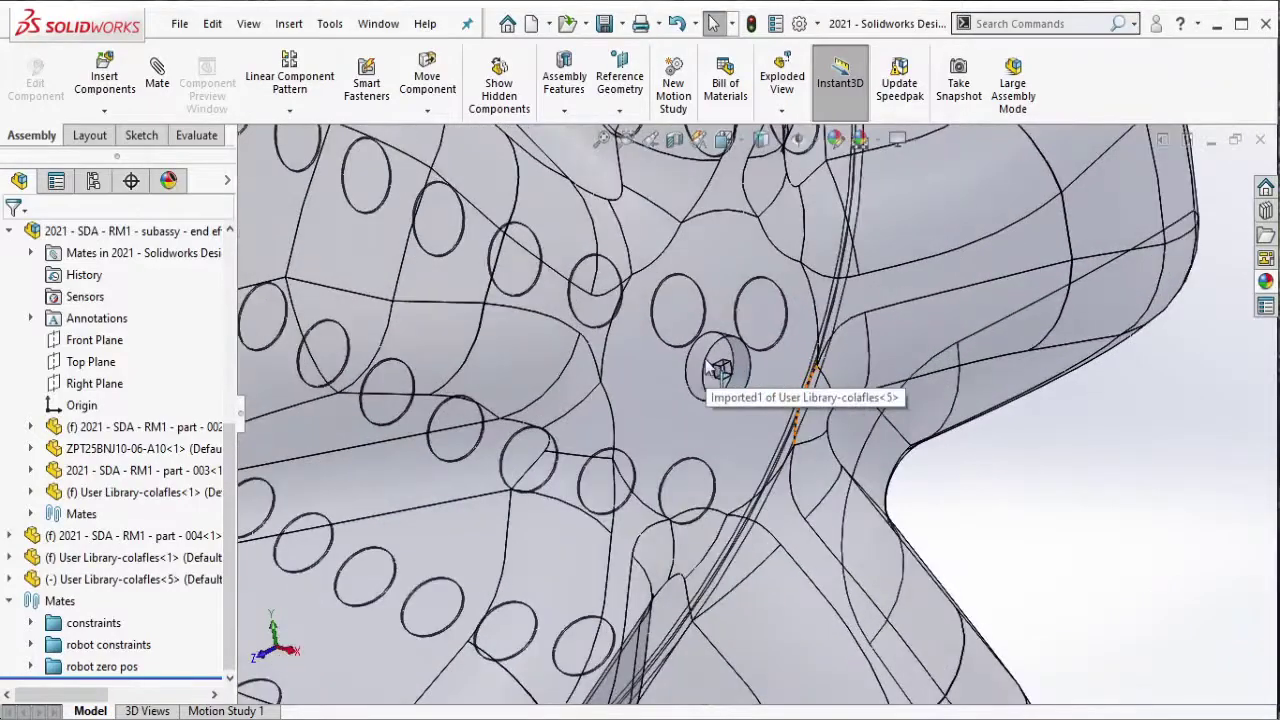
{"action": "left_click", "coordinate": [722, 368]}
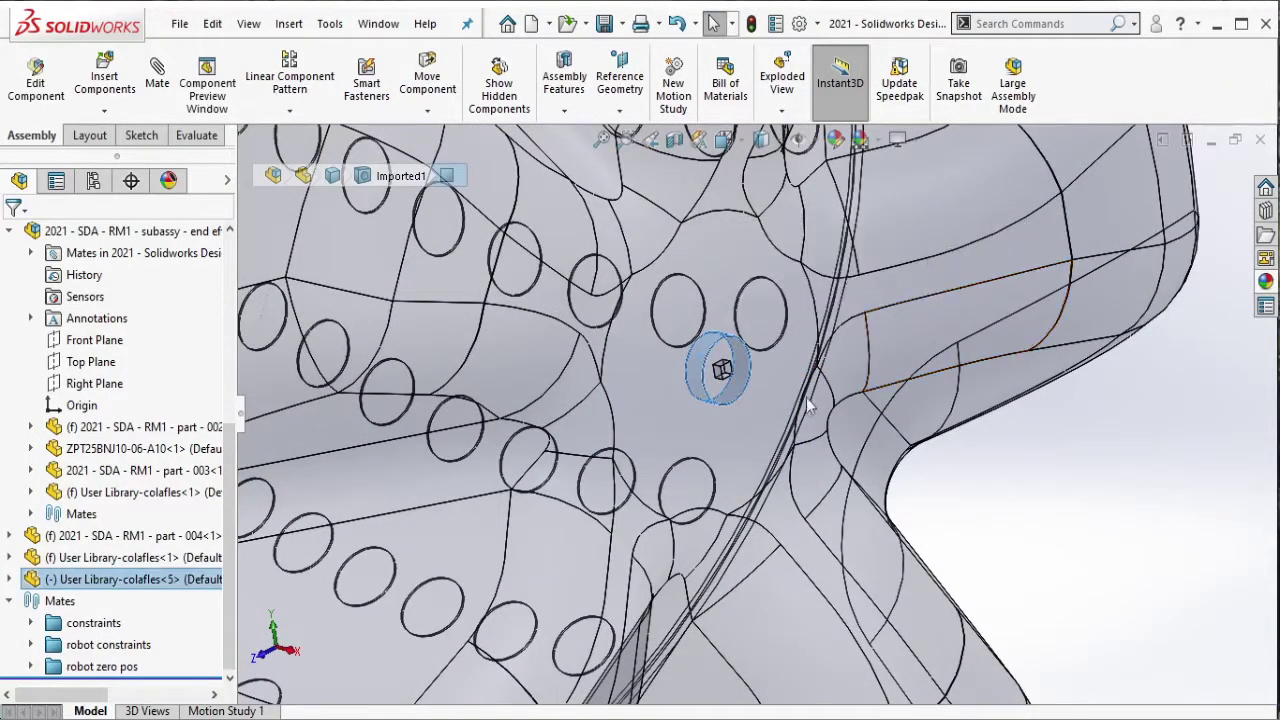
{"action": "key", "text": "m"}
{"action": "scroll", "coordinate": [700, 460], "scroll_direction": "up", "scroll_amount": 5}
Step: Mate the two bottle hubs' cylinder faces concentric (Concentric22)
{"action": "middle_click_drag", "start_coordinate": [700, 460], "coordinate": [537, 605]}
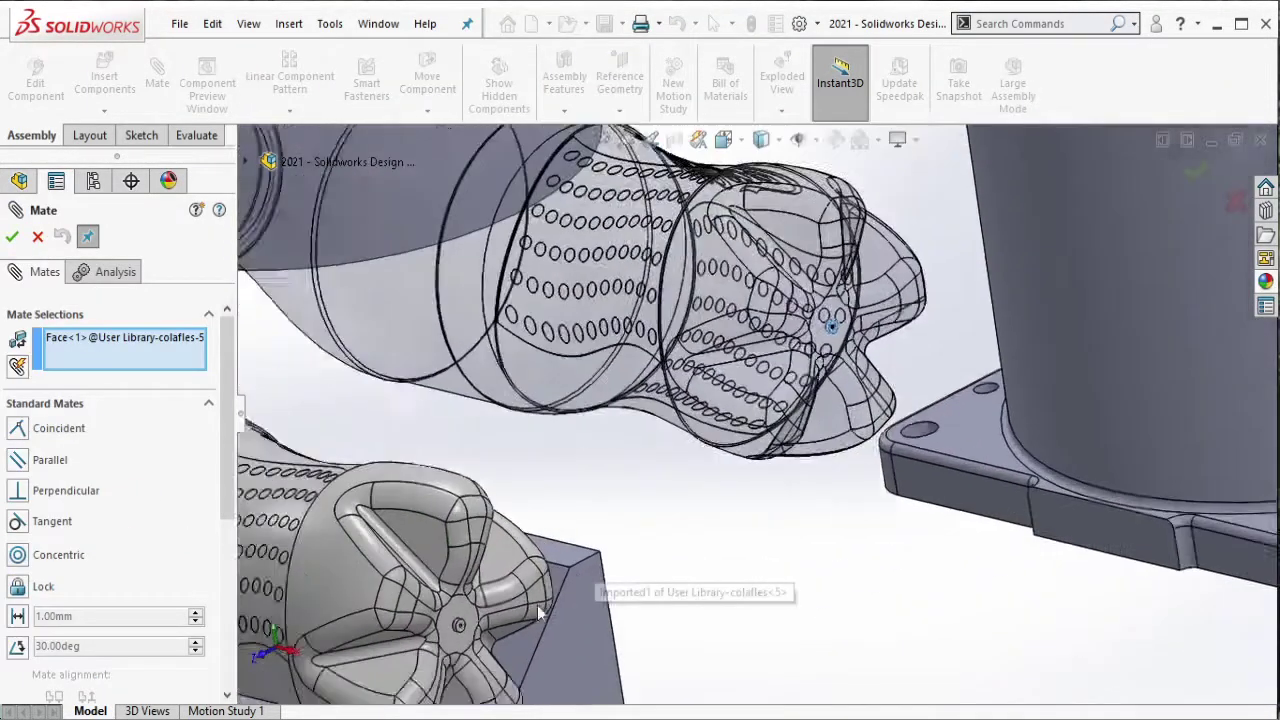
{"action": "scroll", "coordinate": [537, 605], "scroll_direction": "down", "scroll_amount": 3}
{"action": "scroll", "coordinate": [521, 591], "scroll_direction": "down", "scroll_amount": 3}
{"action": "scroll", "coordinate": [510, 521], "scroll_direction": "down", "scroll_amount": 1}
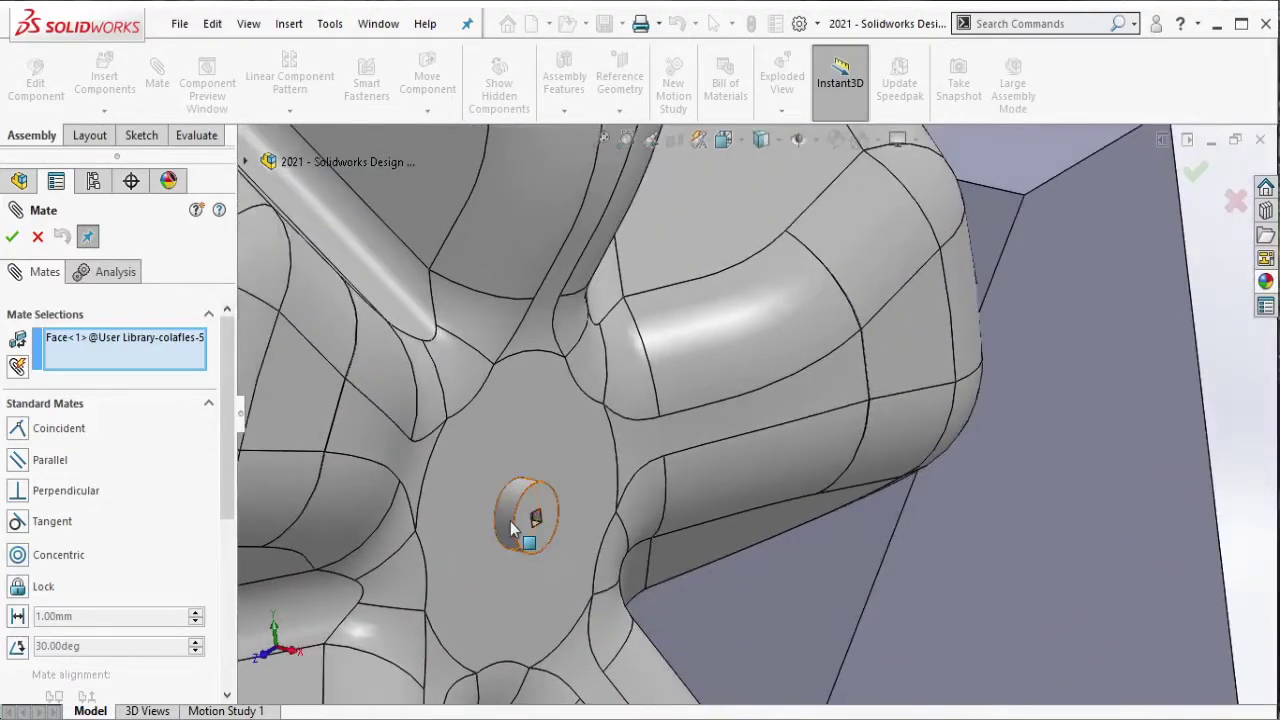
{"action": "left_click", "coordinate": [510, 521]}
{"action": "left_click", "coordinate": [496, 548]}
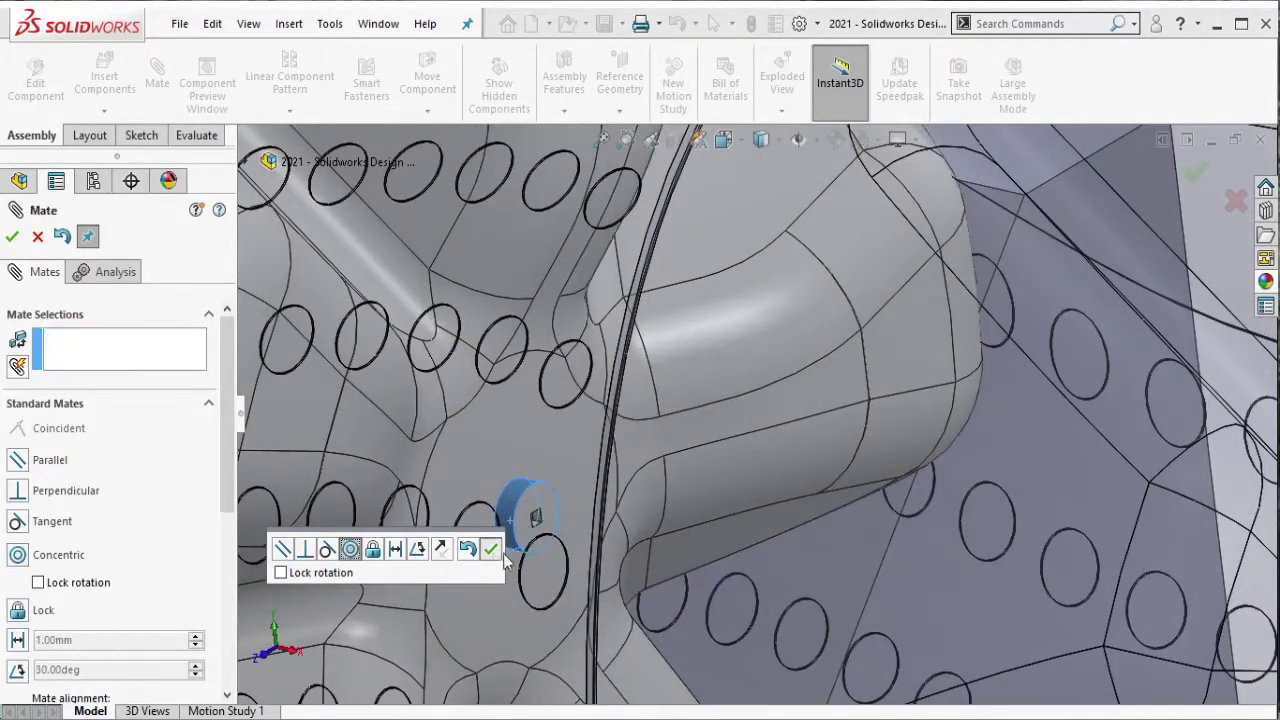
Step: Add a parallel mate between the two small cap cylinder faces (Parallel22)
{"action": "scroll", "coordinate": [585, 495], "scroll_direction": "down", "scroll_amount": 3}
{"action": "scroll", "coordinate": [551, 449], "scroll_direction": "down", "scroll_amount": 2}
{"action": "left_click", "coordinate": [551, 450]}
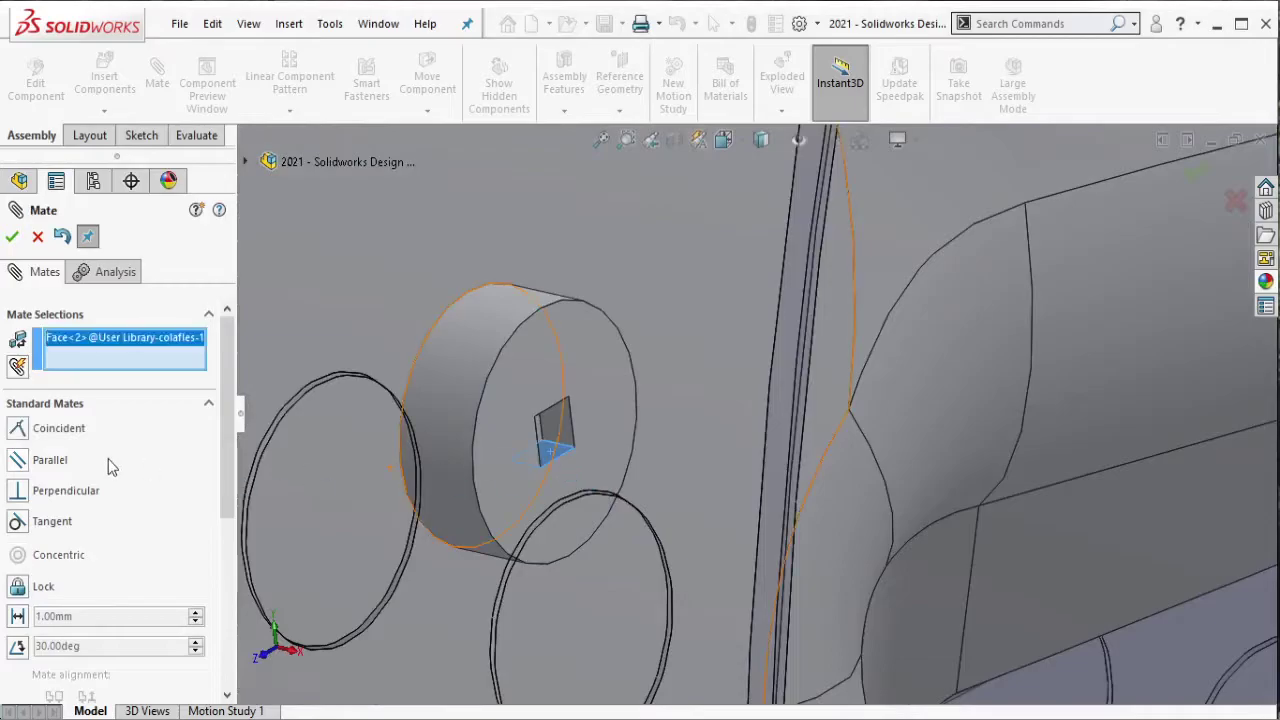
{"action": "left_click", "coordinate": [20, 465]}
{"action": "scroll", "coordinate": [714, 491], "scroll_direction": "up", "scroll_amount": 2}
{"action": "scroll", "coordinate": [1016, 505], "scroll_direction": "up", "scroll_amount": 3}
{"action": "scroll", "coordinate": [994, 509], "scroll_direction": "up", "scroll_amount": 3}
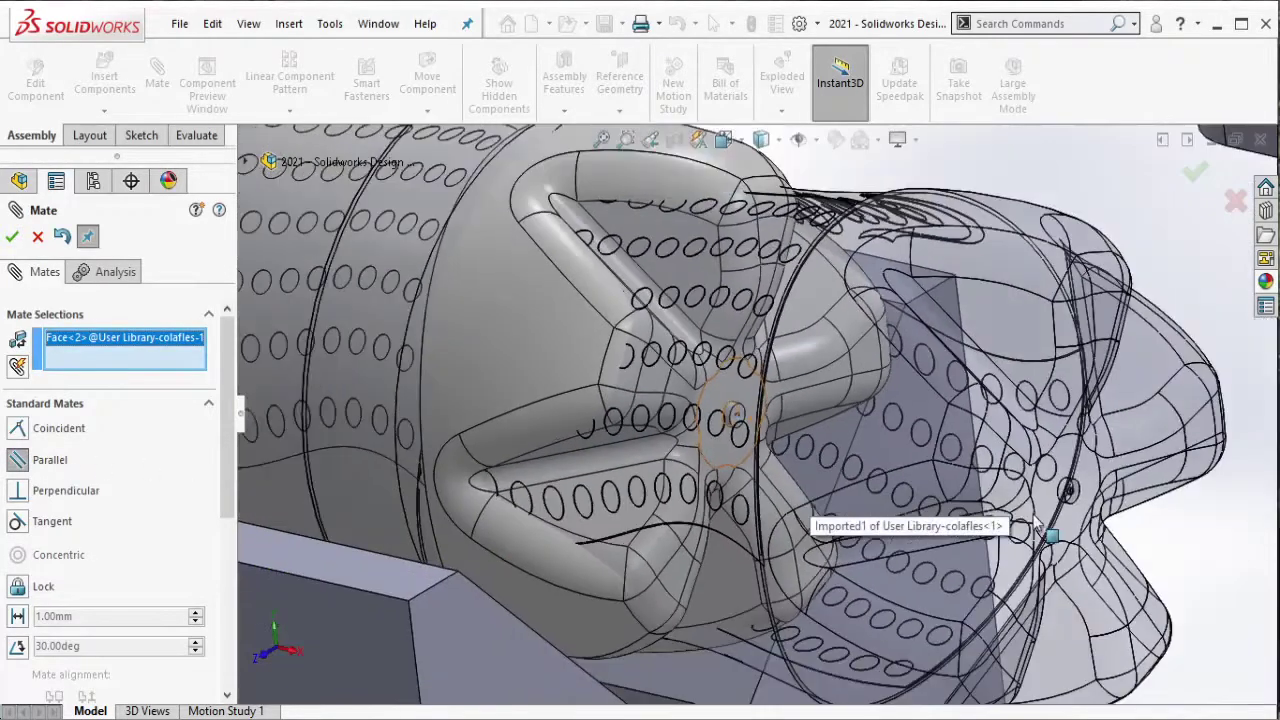
{"action": "scroll", "coordinate": [960, 480], "scroll_direction": "up", "scroll_amount": 2}
{"action": "scroll", "coordinate": [930, 455], "scroll_direction": "down", "scroll_amount": 3}
{"action": "scroll", "coordinate": [823, 390], "scroll_direction": "down", "scroll_amount": 2}
{"action": "scroll", "coordinate": [800, 410], "scroll_direction": "down", "scroll_amount": 2}
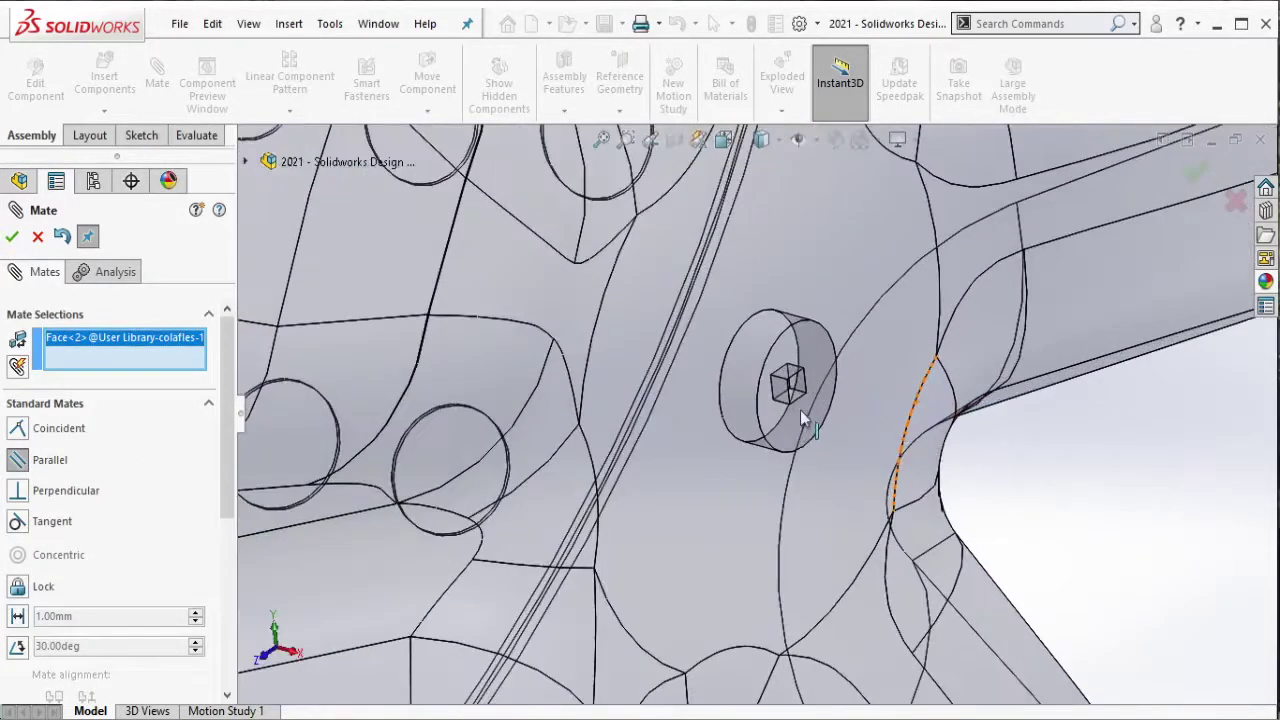
{"action": "scroll", "coordinate": [798, 406], "scroll_direction": "down", "scroll_amount": 2}
{"action": "left_click", "coordinate": [798, 404]}
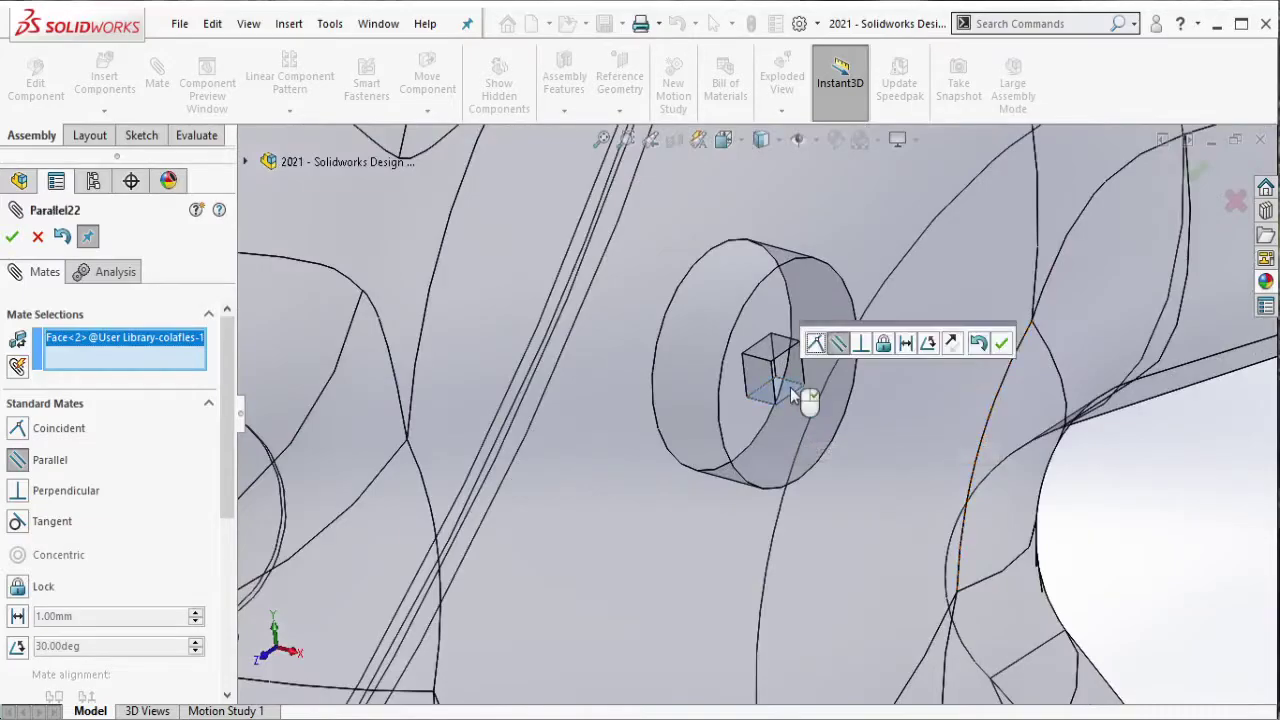
{"action": "left_click", "coordinate": [1002, 345]}
Step: Make the cylinder end faces coincident (Coincident50) and close the Mate PropertyManager
{"action": "left_click", "coordinate": [814, 329]}
{"action": "scroll", "coordinate": [814, 329], "scroll_direction": "up", "scroll_amount": 5}
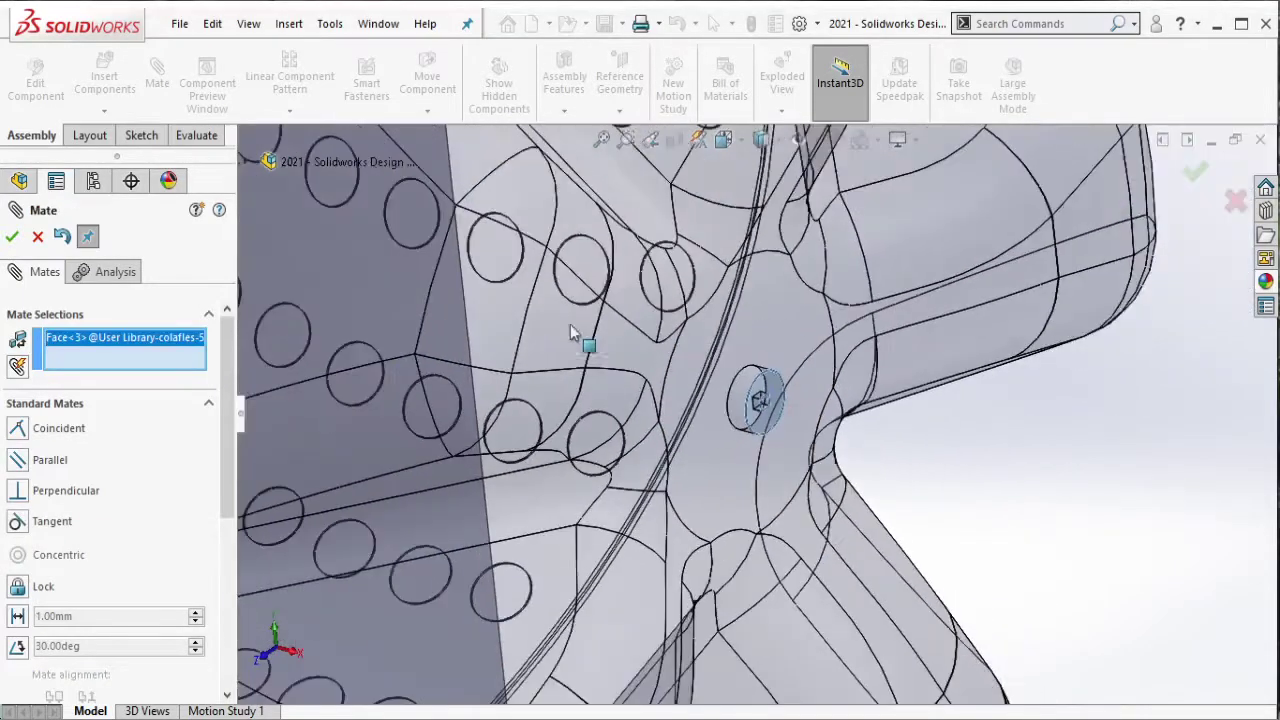
{"action": "scroll", "coordinate": [455, 342], "scroll_direction": "up", "scroll_amount": 2}
{"action": "scroll", "coordinate": [551, 328], "scroll_direction": "down", "scroll_amount": 3}
{"action": "scroll", "coordinate": [669, 377], "scroll_direction": "down", "scroll_amount": 3}
{"action": "scroll", "coordinate": [647, 360], "scroll_direction": "down", "scroll_amount": 2}
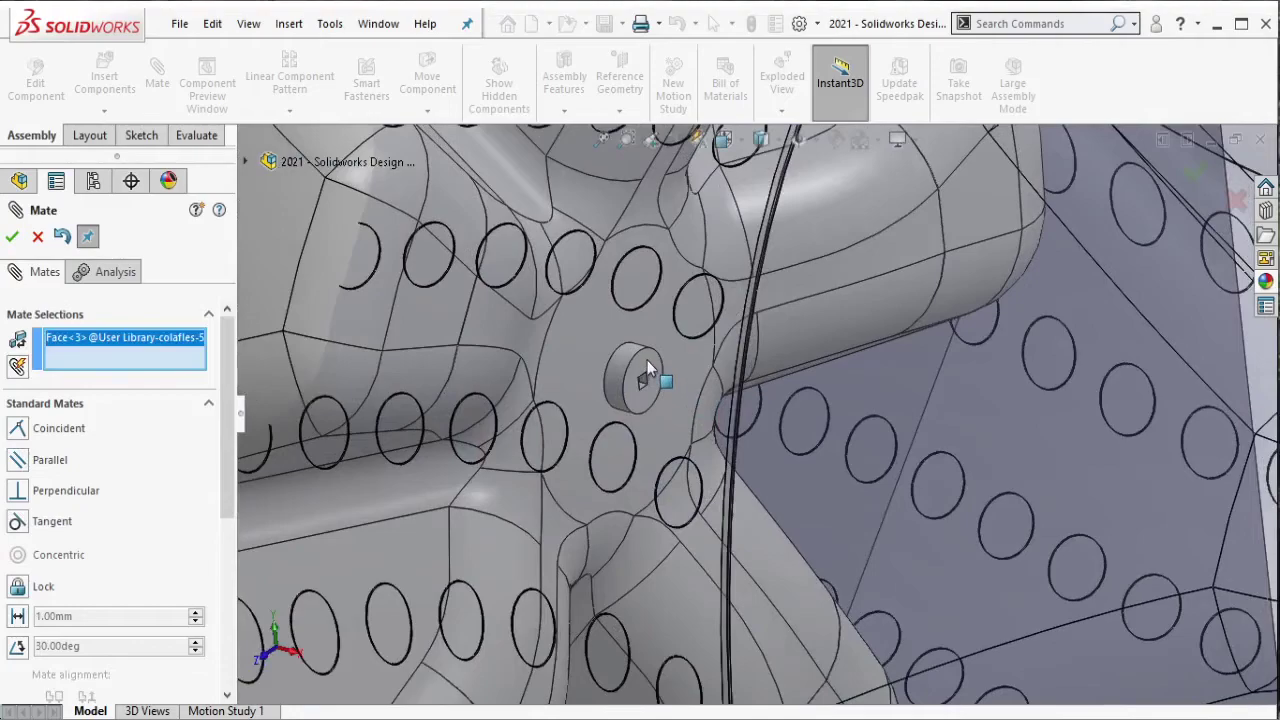
{"action": "scroll", "coordinate": [647, 366], "scroll_direction": "up", "scroll_amount": 3}
{"action": "left_click", "coordinate": [650, 372]}
{"action": "left_click", "coordinate": [855, 339]}
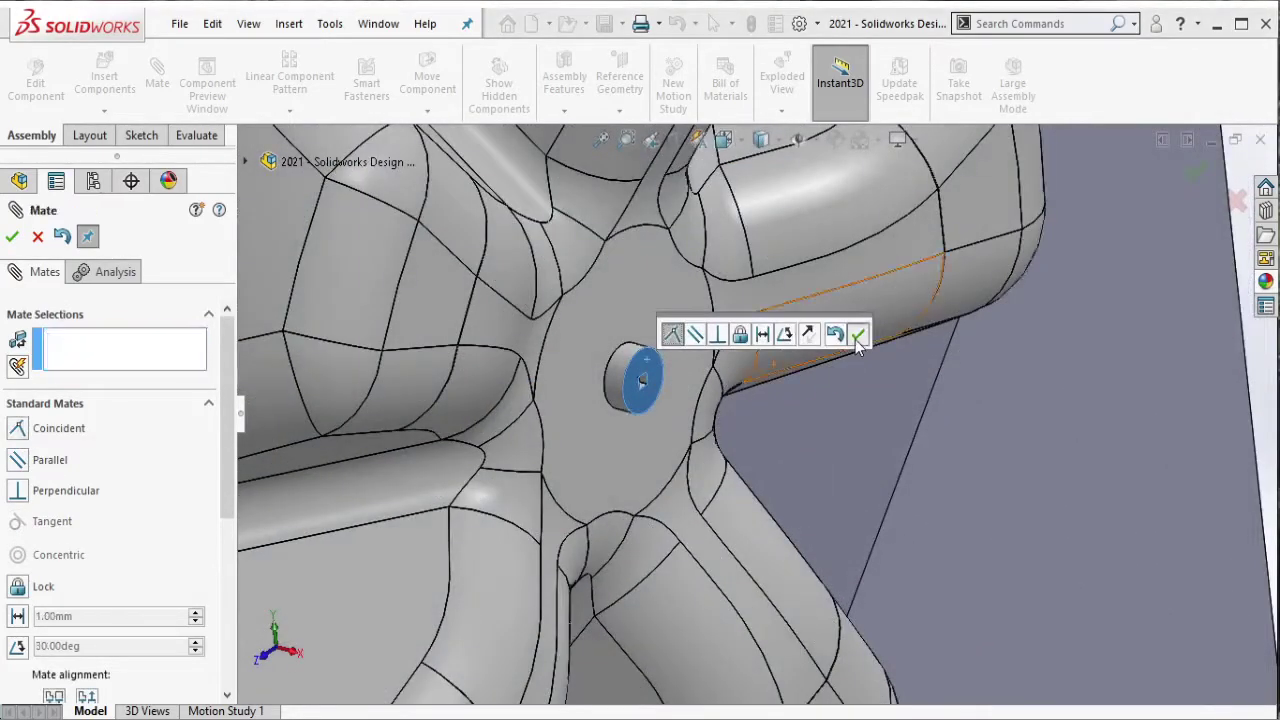
{"action": "left_click", "coordinate": [12, 236]}
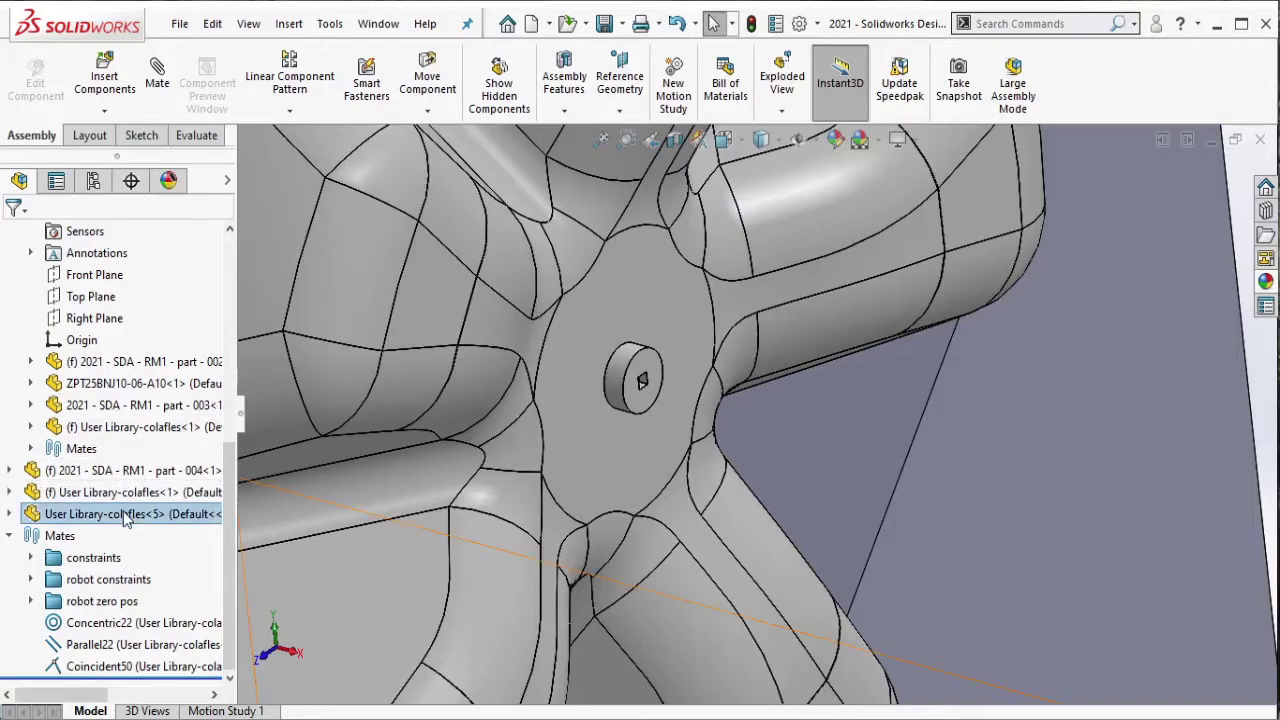
Step: Fix the colafles<5> bottle in place
{"action": "right_click", "coordinate": [126, 518]}
{"action": "left_click", "coordinate": [176, 385]}
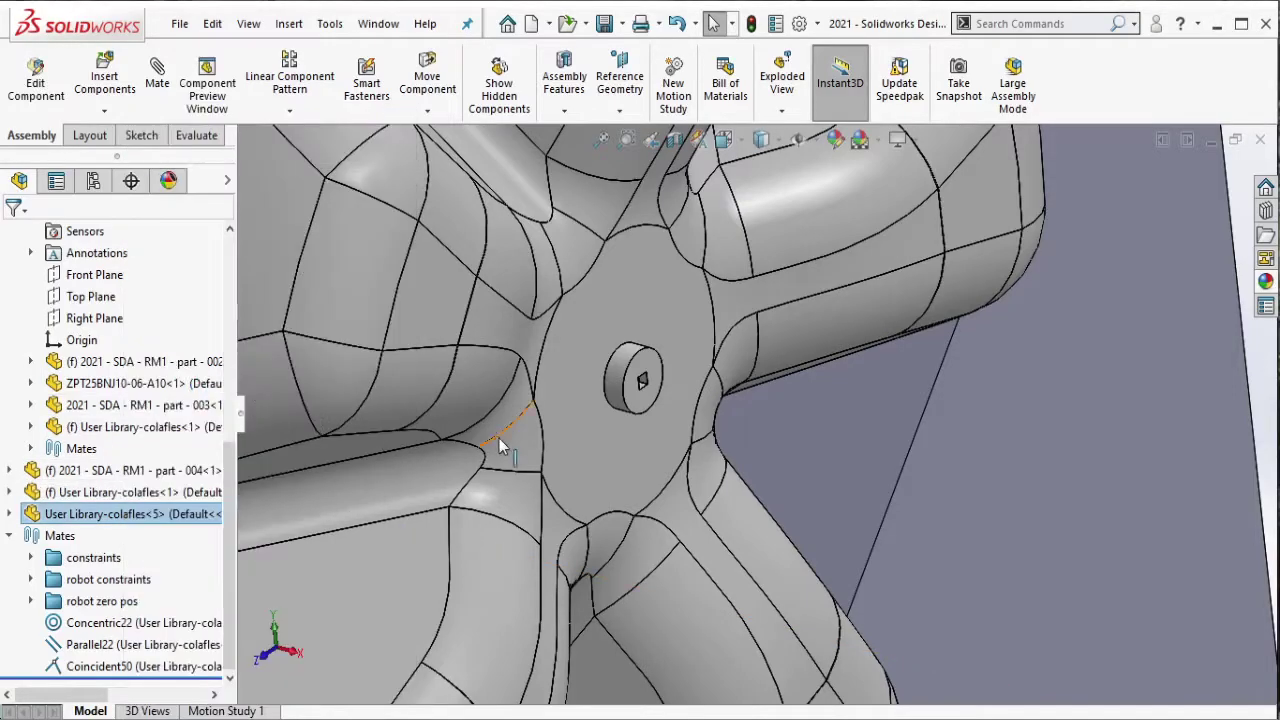
{"action": "middle_click_drag", "start_coordinate": [499, 438], "coordinate": [481, 327]}
Step: Float colafles<1> and check the bottle settled on its stand
{"action": "left_click", "coordinate": [480, 335]}
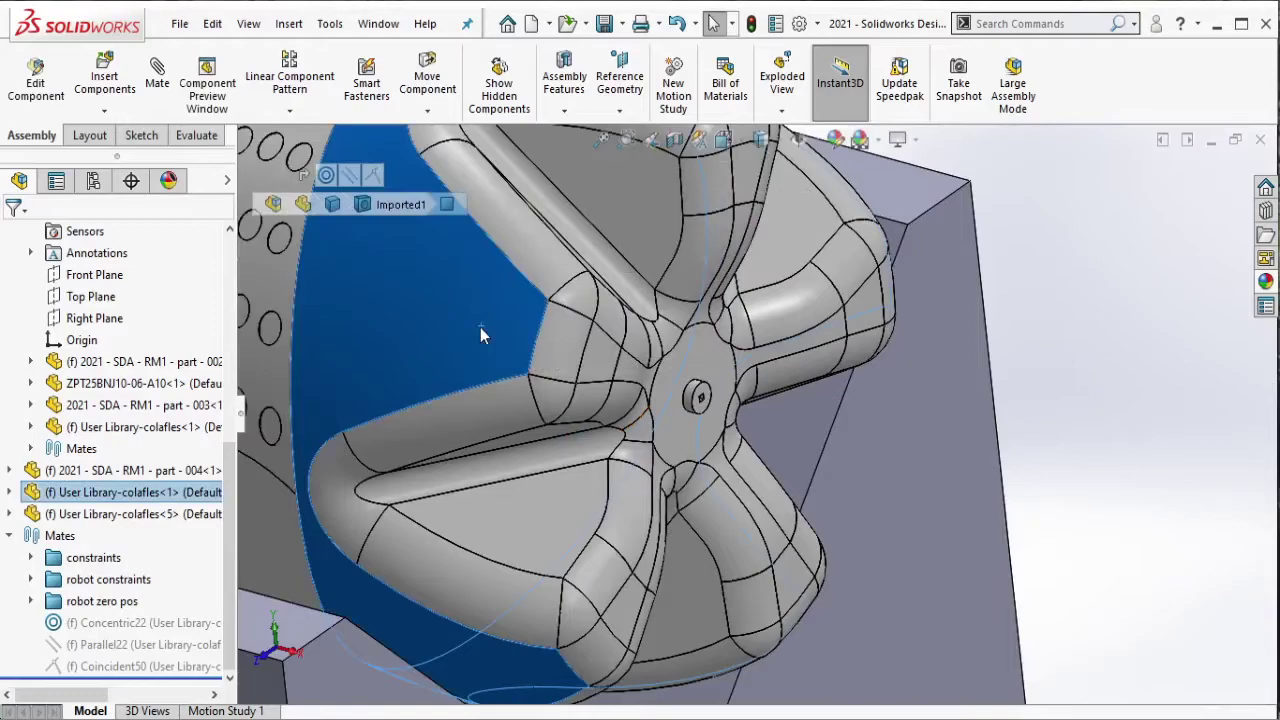
{"action": "right_click", "coordinate": [480, 335]}
{"action": "left_click", "coordinate": [518, 342]}
{"action": "scroll", "coordinate": [524, 352], "scroll_direction": "up", "scroll_amount": 2}
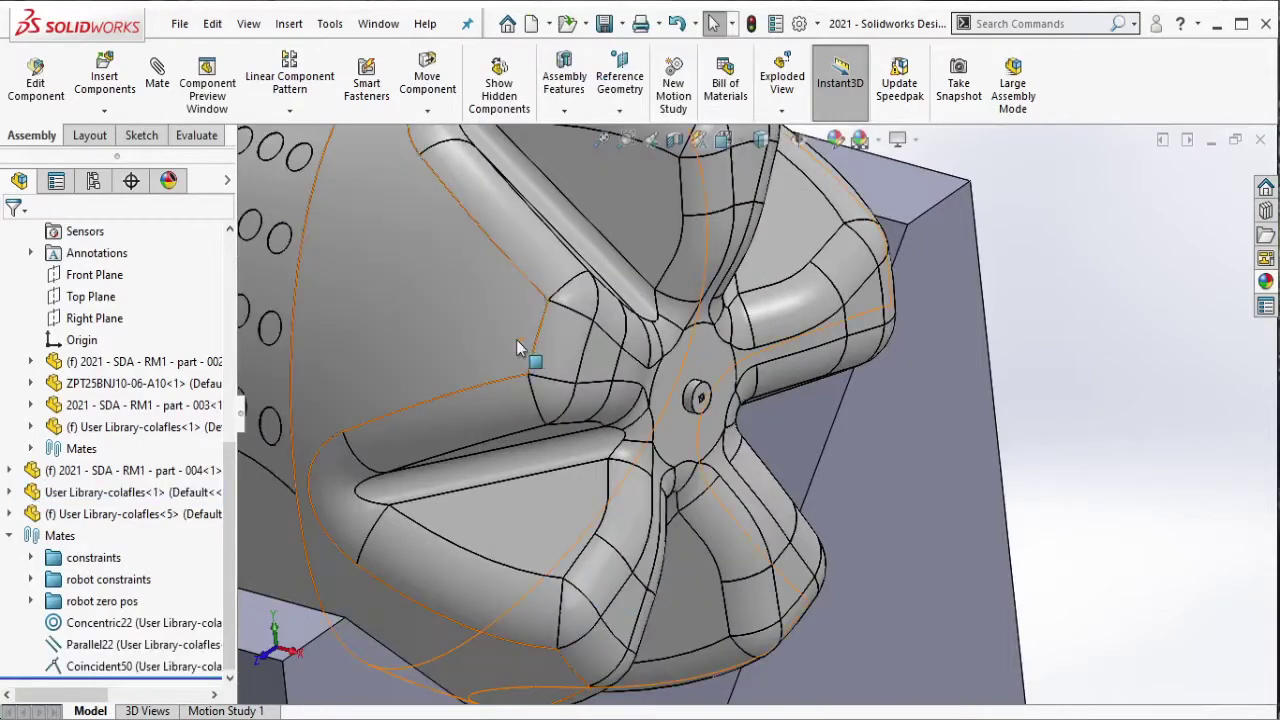
{"action": "scroll", "coordinate": [526, 365], "scroll_direction": "up", "scroll_amount": 2}
{"action": "scroll", "coordinate": [560, 400], "scroll_direction": "up", "scroll_amount": 2}
{"action": "scroll", "coordinate": [566, 367], "scroll_direction": "up", "scroll_amount": 2}
{"action": "mouse_move", "coordinate": [566, 367]}
{"action": "middle_mouse_down"}
{"action": "mouse_move", "coordinate": [643, 356]}
{"action": "mouse_move", "coordinate": [297, 535]}
{"action": "middle_mouse_up"}
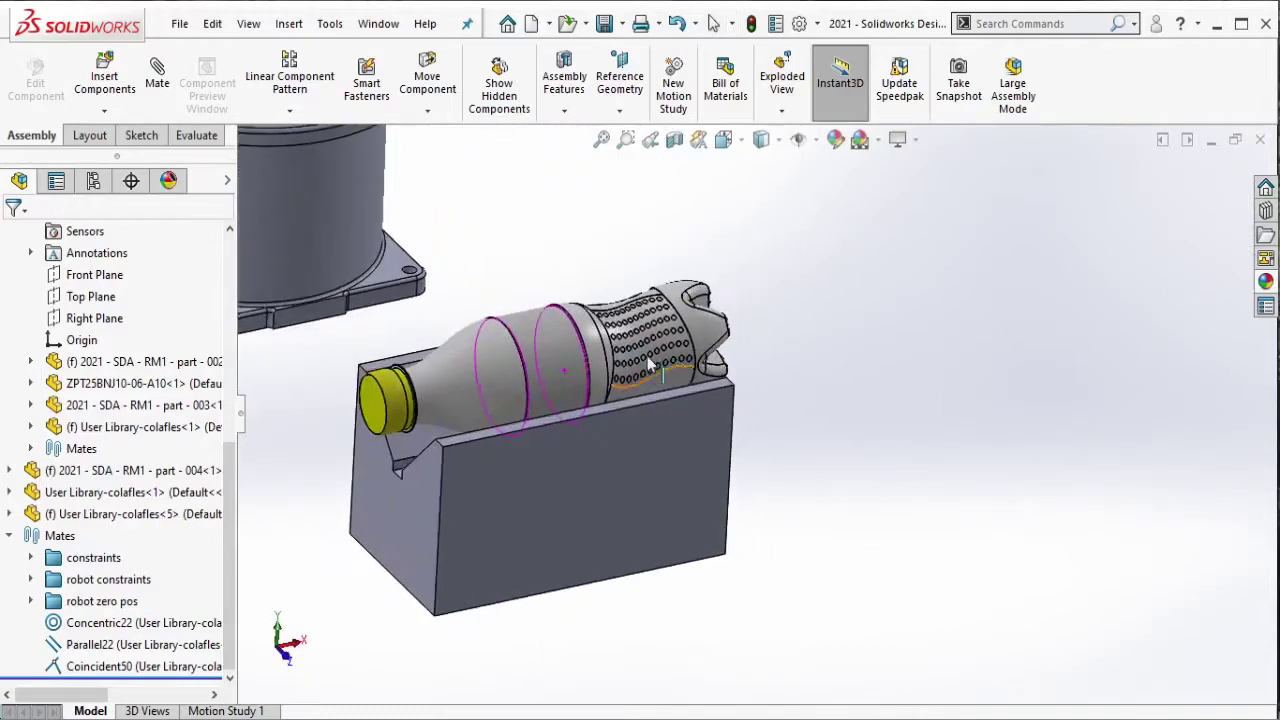
{"action": "left_click", "coordinate": [156, 624]}
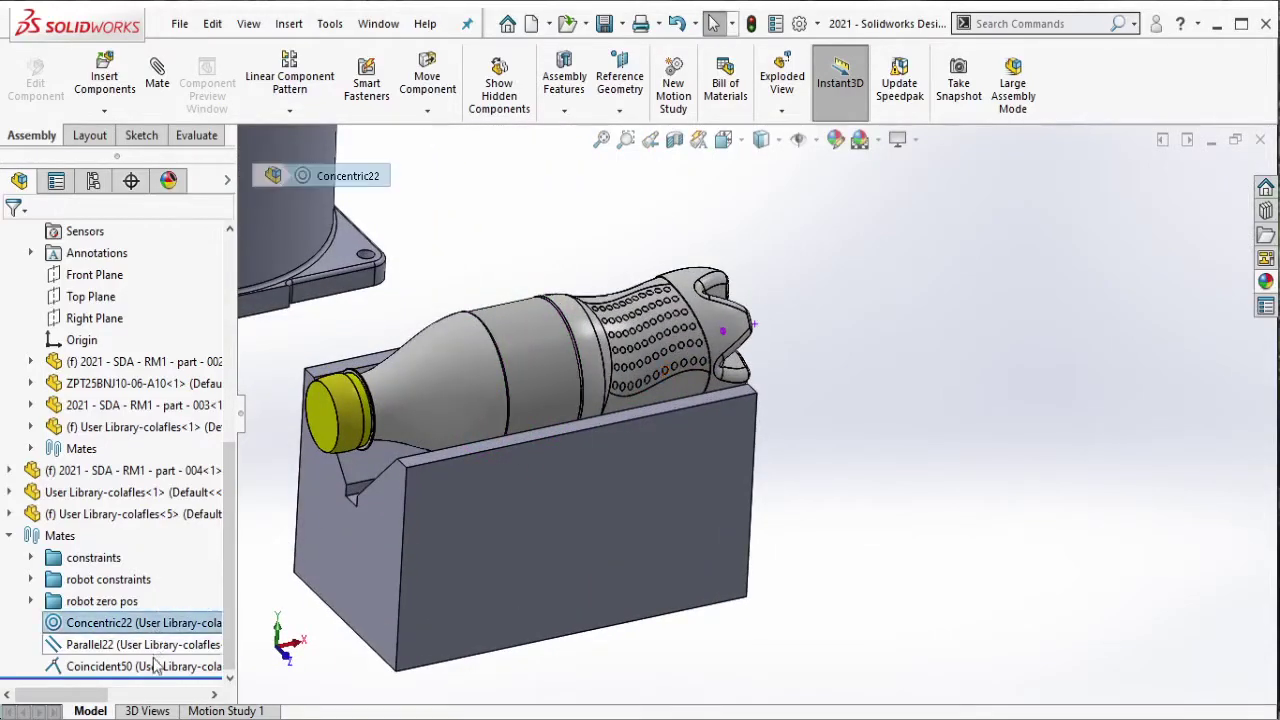
Step: Group Concentric22, Parallel22 and Coincident50 into a new folder 'bottle initial pos'
{"action": "left_click", "coordinate": [156, 666], "text": "shift"}
{"action": "right_click", "coordinate": [156, 666]}
{"action": "left_click", "coordinate": [232, 524]}
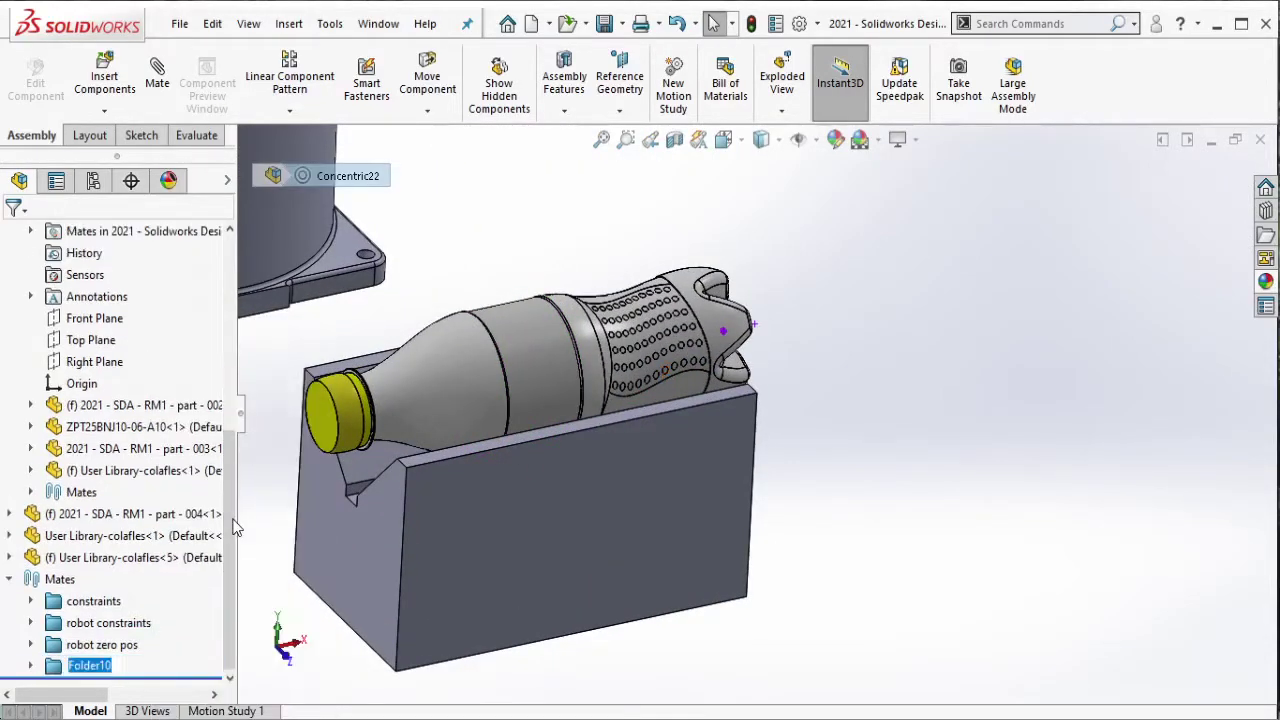
{"action": "type", "text": "bottle initial pos"}
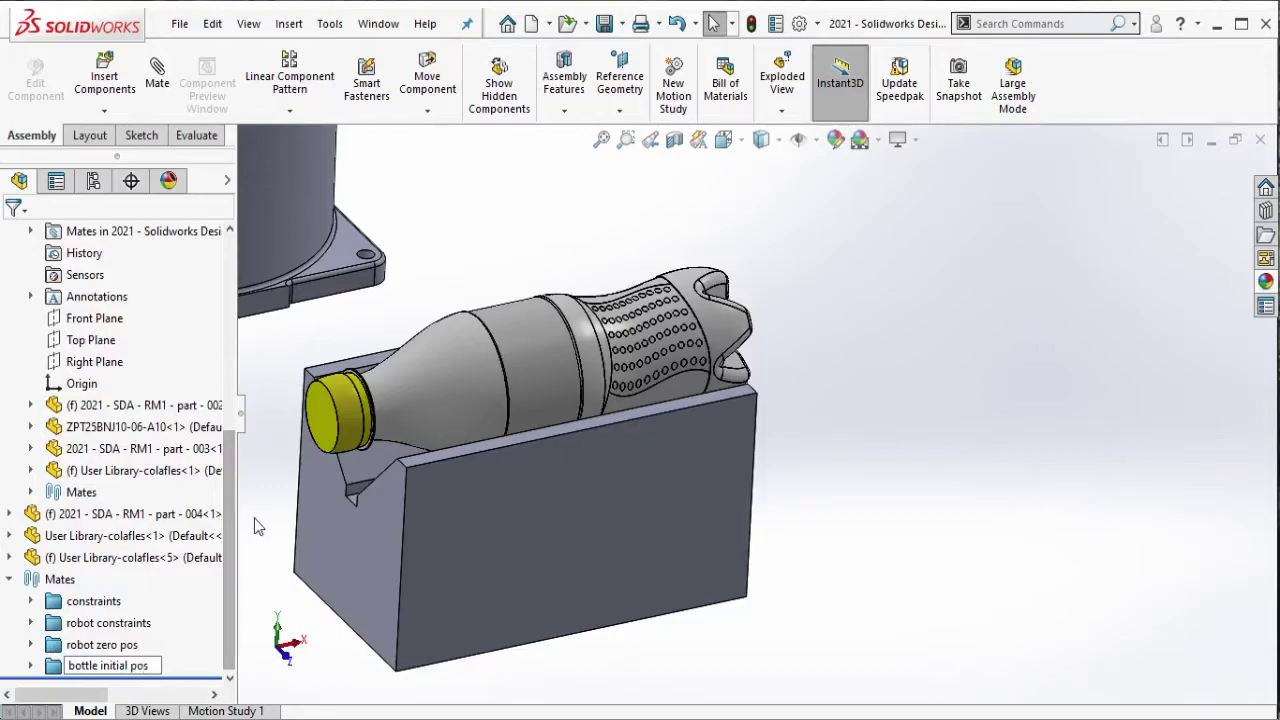
Step: Rename the 'robot zero pos' folder to 'robot initial pos'
{"action": "left_click", "coordinate": [101, 645]}
{"action": "left_click", "coordinate": [100, 644]}
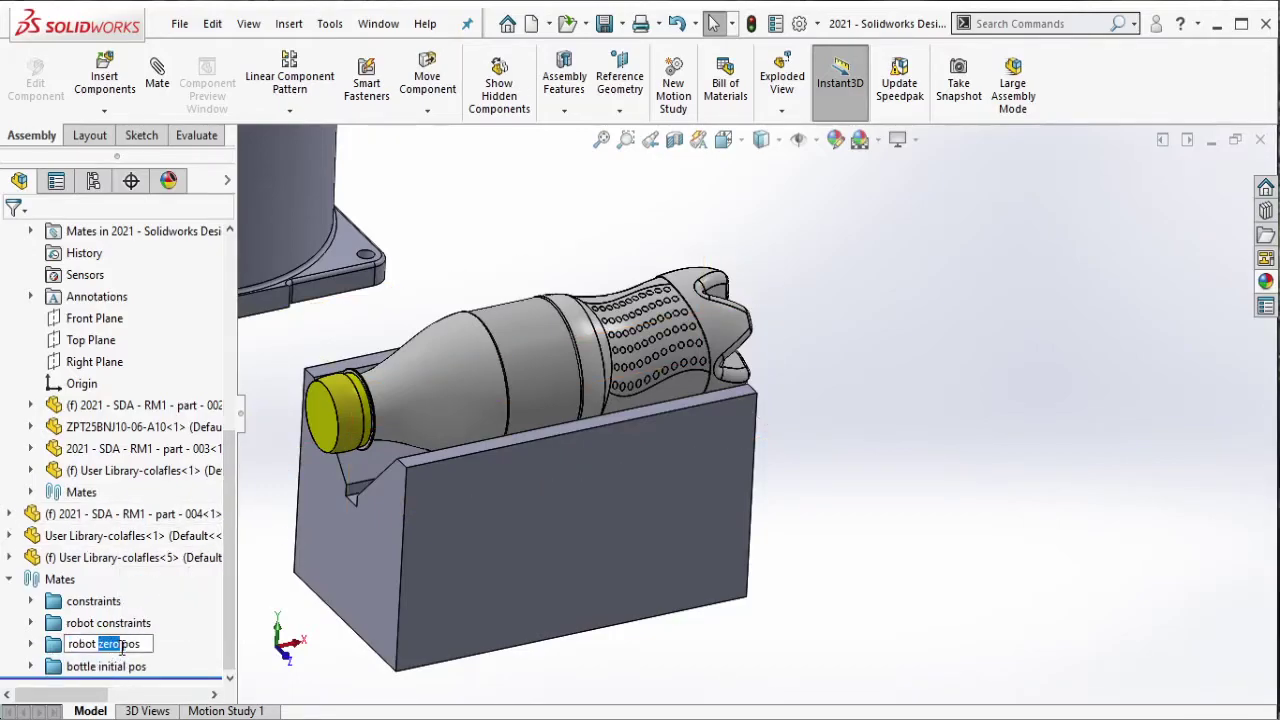
{"action": "type", "text": "initial"}
{"action": "key", "text": "Return"}
Step: Put the colafles<5> bottle into a new component folder named 'Bottle TCP'
{"action": "left_click", "coordinate": [133, 562]}
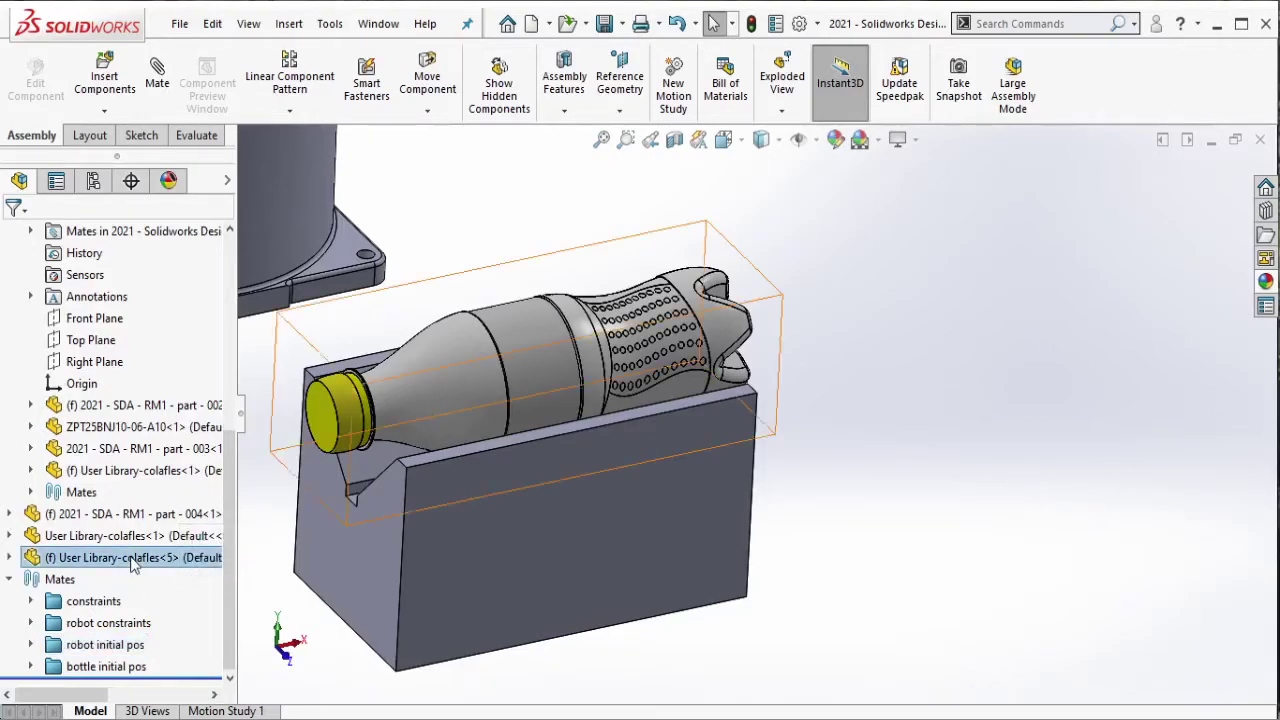
{"action": "right_click", "coordinate": [133, 562]}
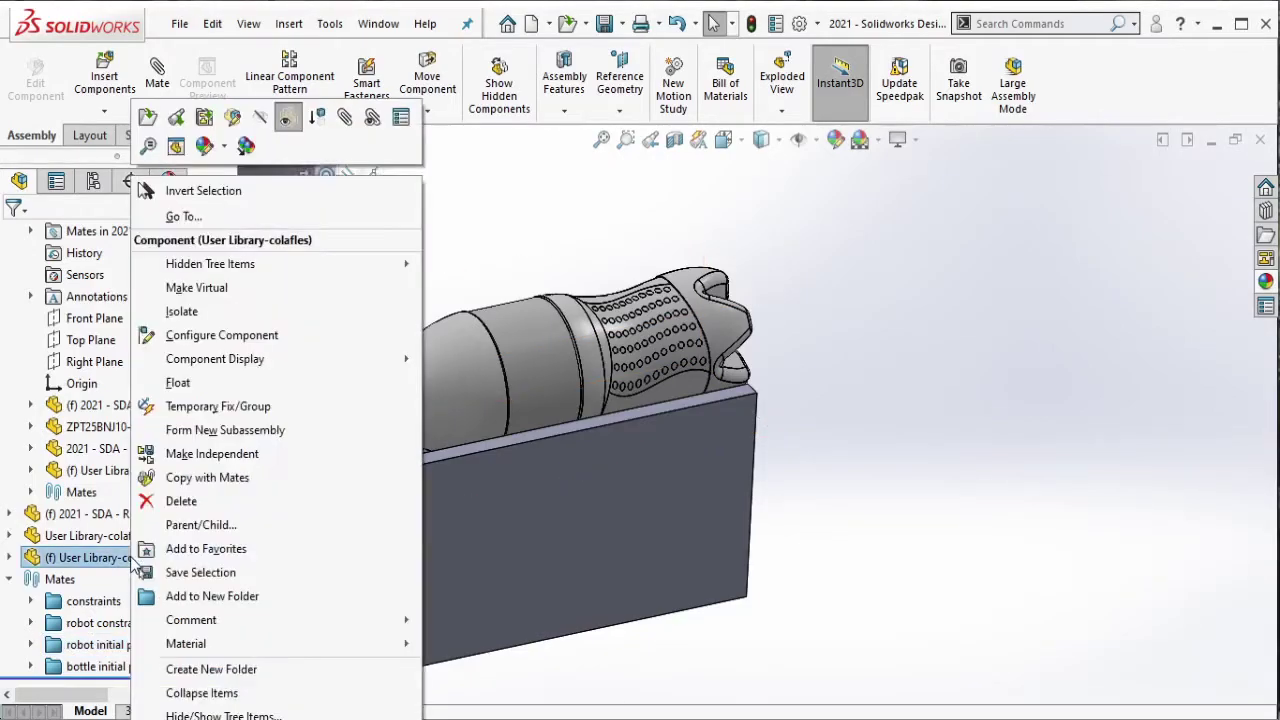
{"action": "left_click", "coordinate": [163, 600]}
{"action": "type", "text": "Bottle TCP"}
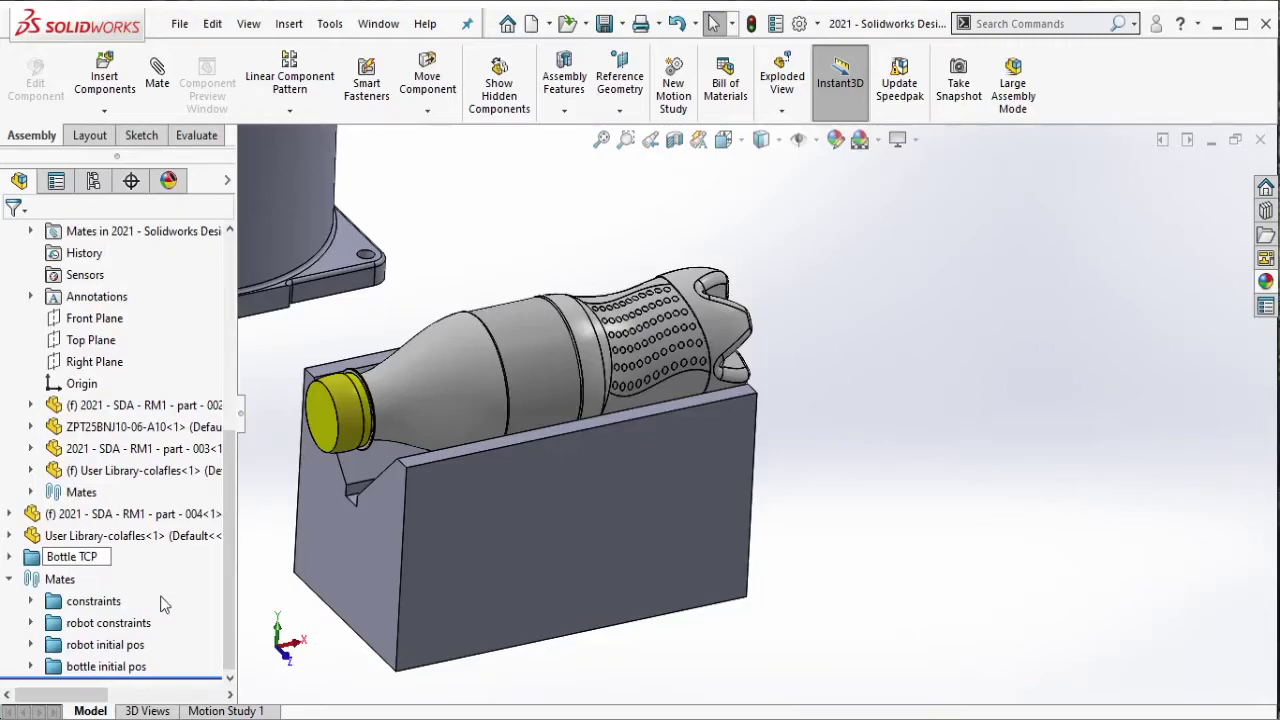
Step: Confirm the Bottle TCP folder name, zoom to fit the robot cell, and save the assembly
{"action": "key", "text": "Return"}
{"action": "scroll", "coordinate": [790, 430], "scroll_direction": "up", "scroll_amount": 3}
{"action": "scroll", "coordinate": [715, 350], "scroll_direction": "up", "scroll_amount": 3}
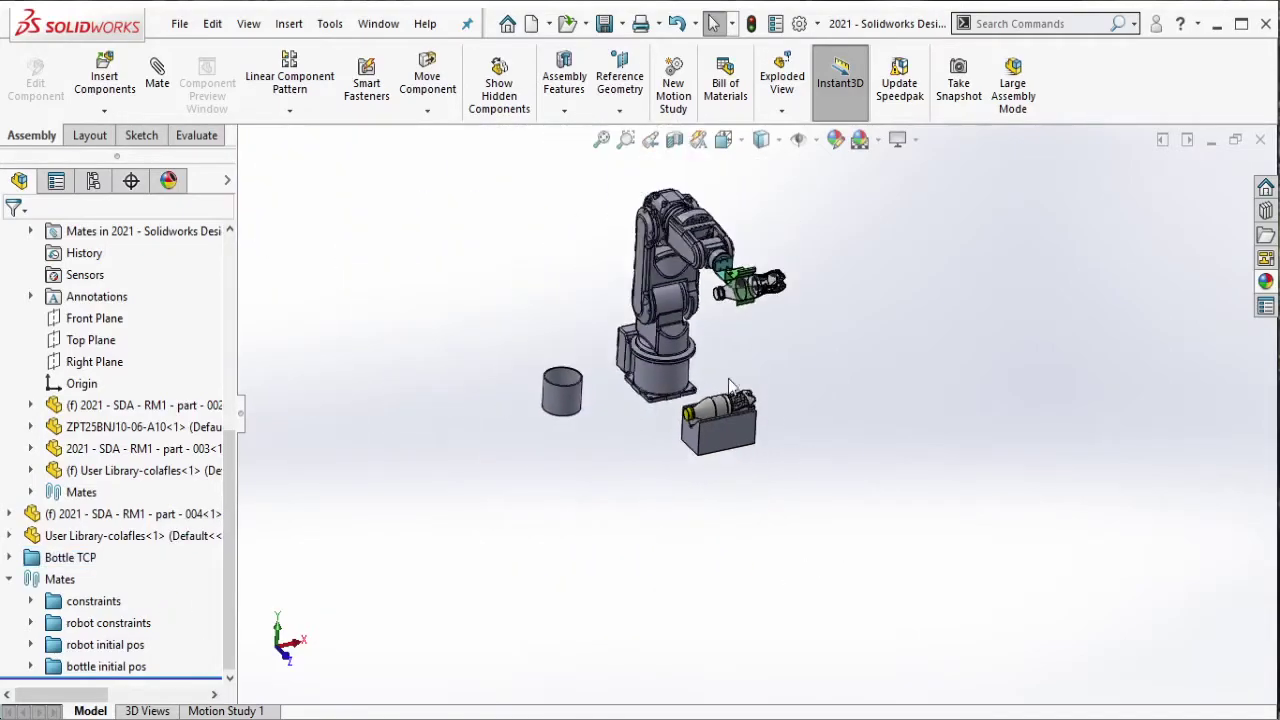
{"action": "right_click", "coordinate": [60, 557]}
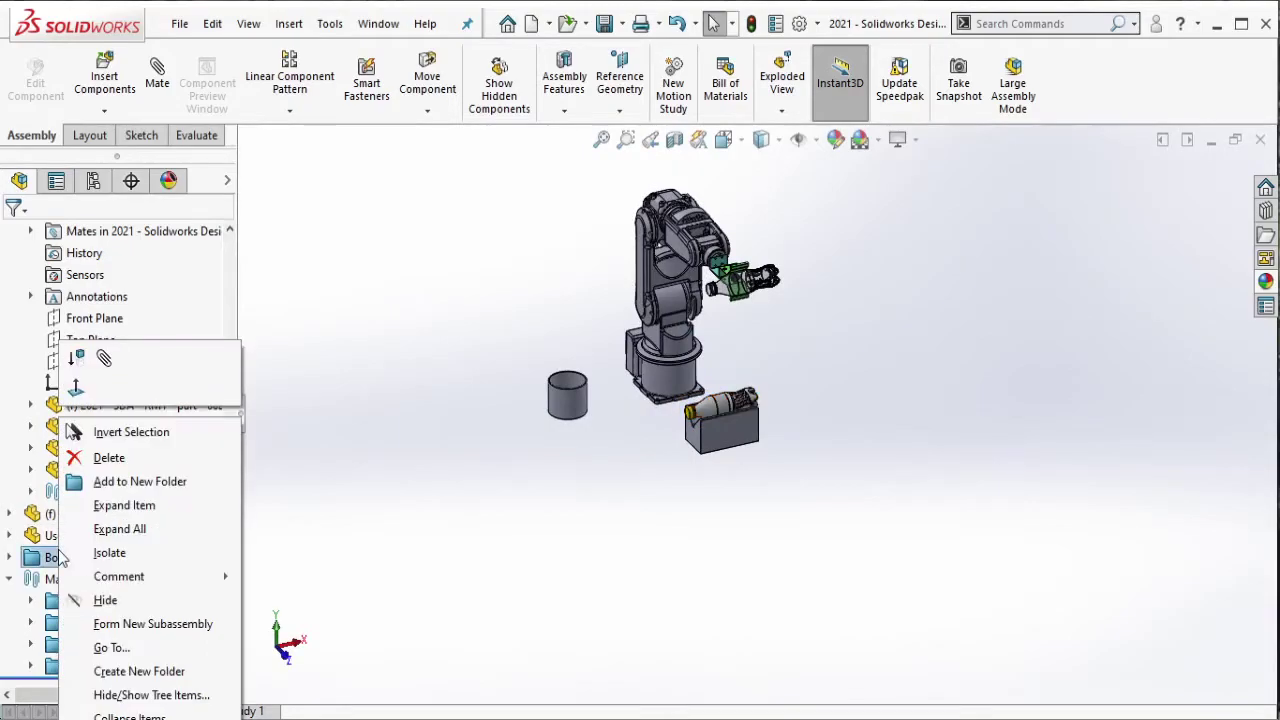
{"action": "left_click", "coordinate": [428, 548]}
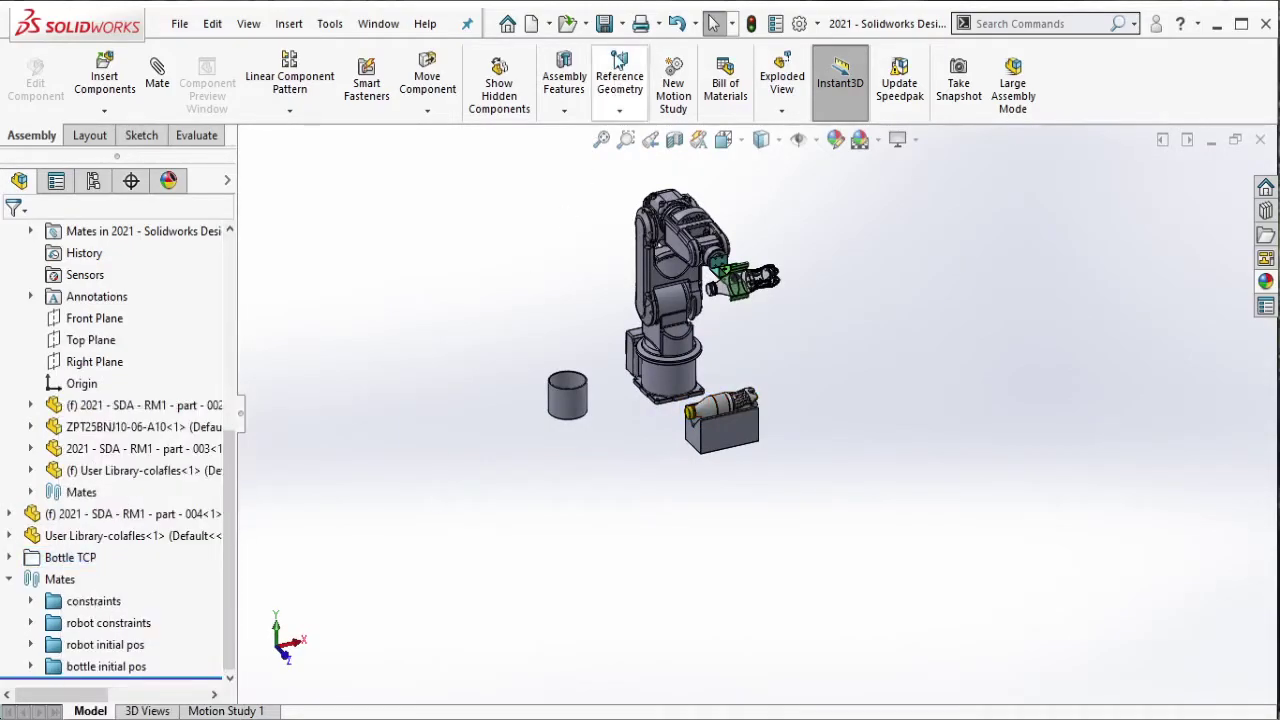
{"action": "key", "text": "ctrl+7"}
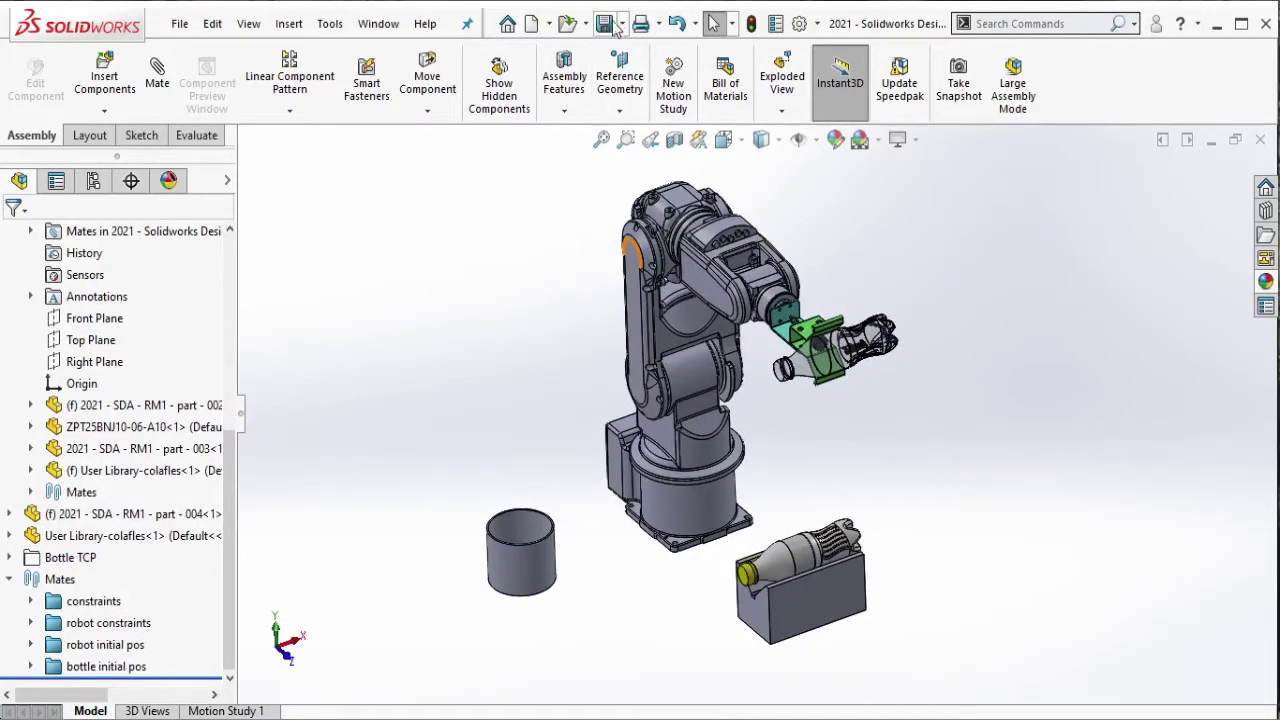
{"action": "left_click", "coordinate": [613, 24]}
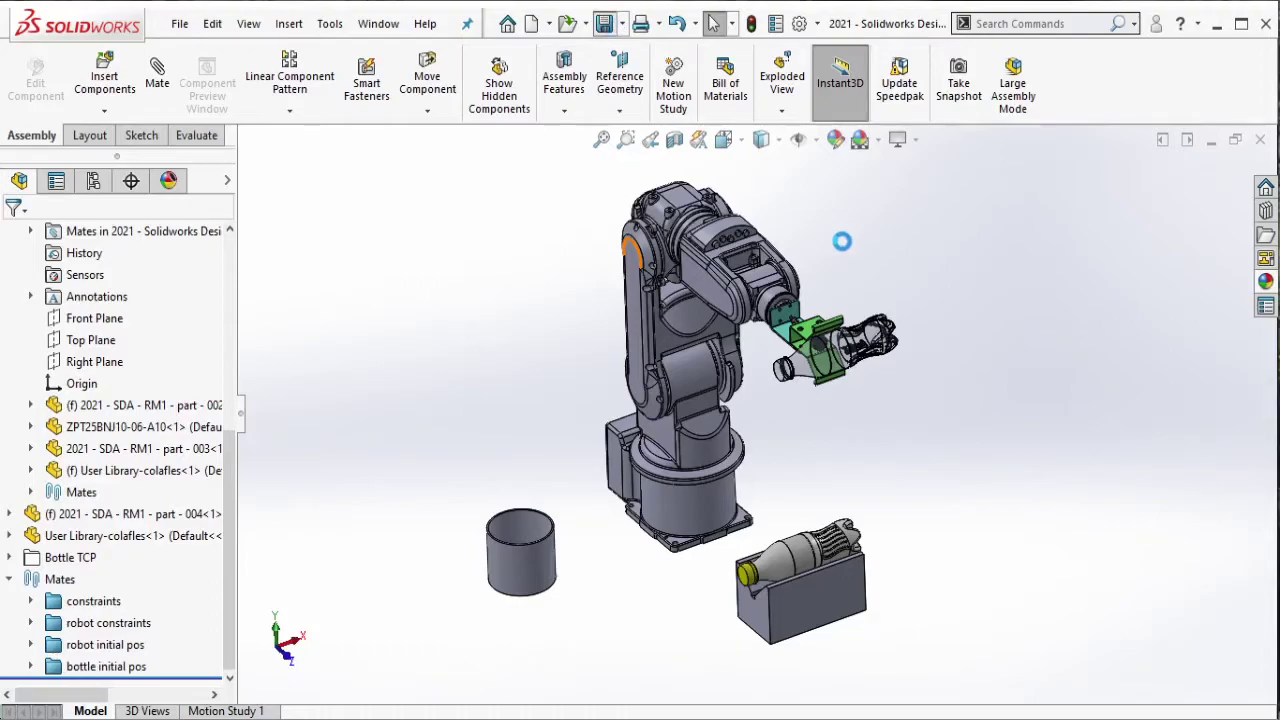